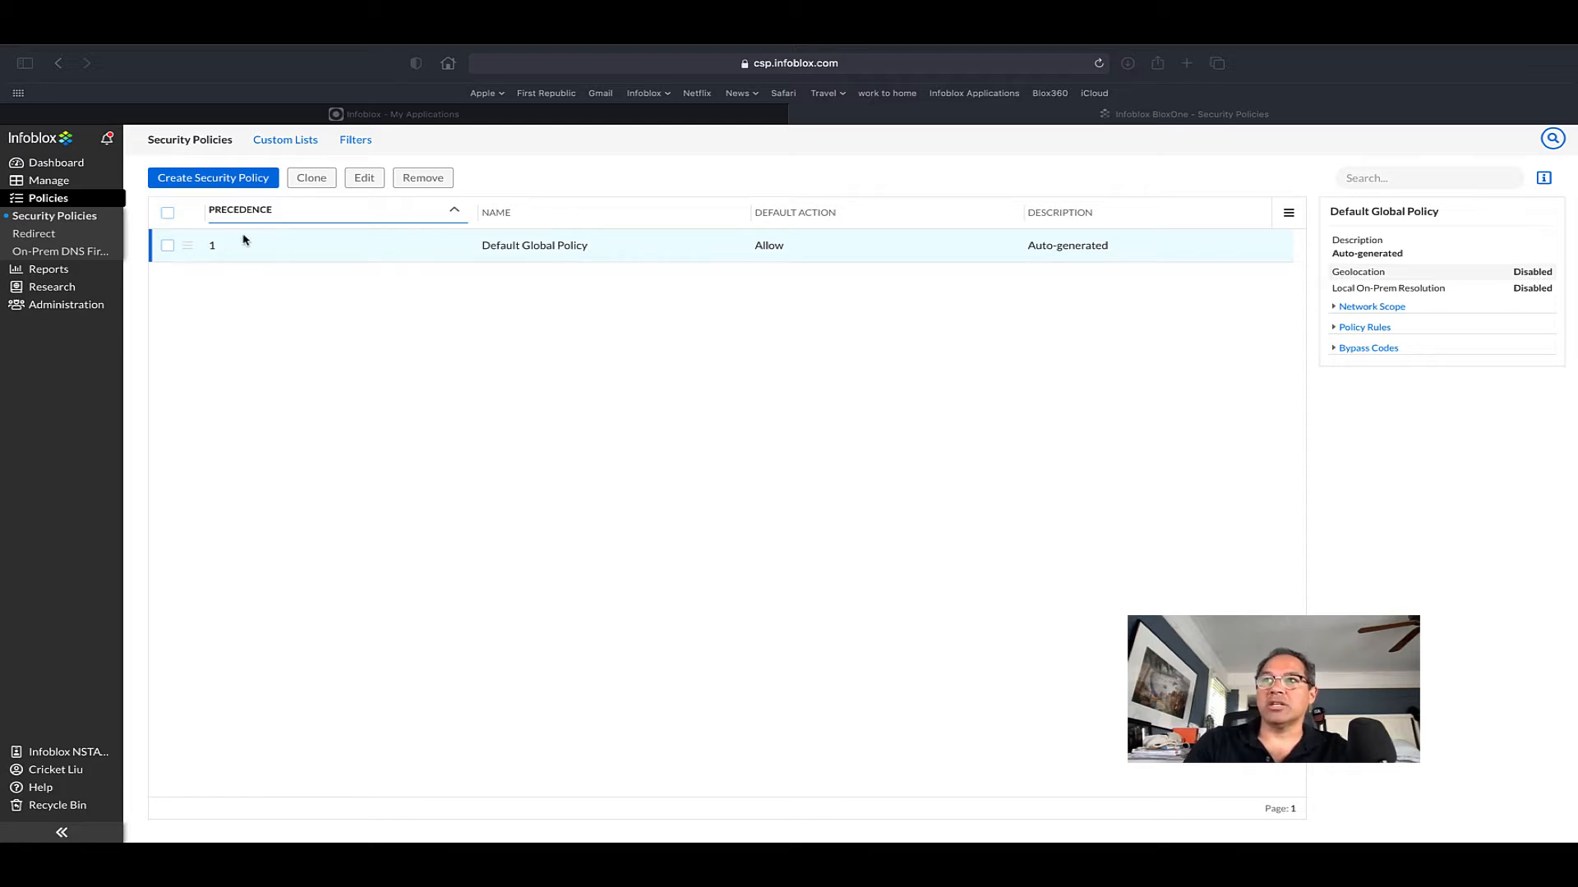
Open the Default Global Policy for editing and try enabling Local On-Prem Resolution.
click(188, 245)
click(224, 254)
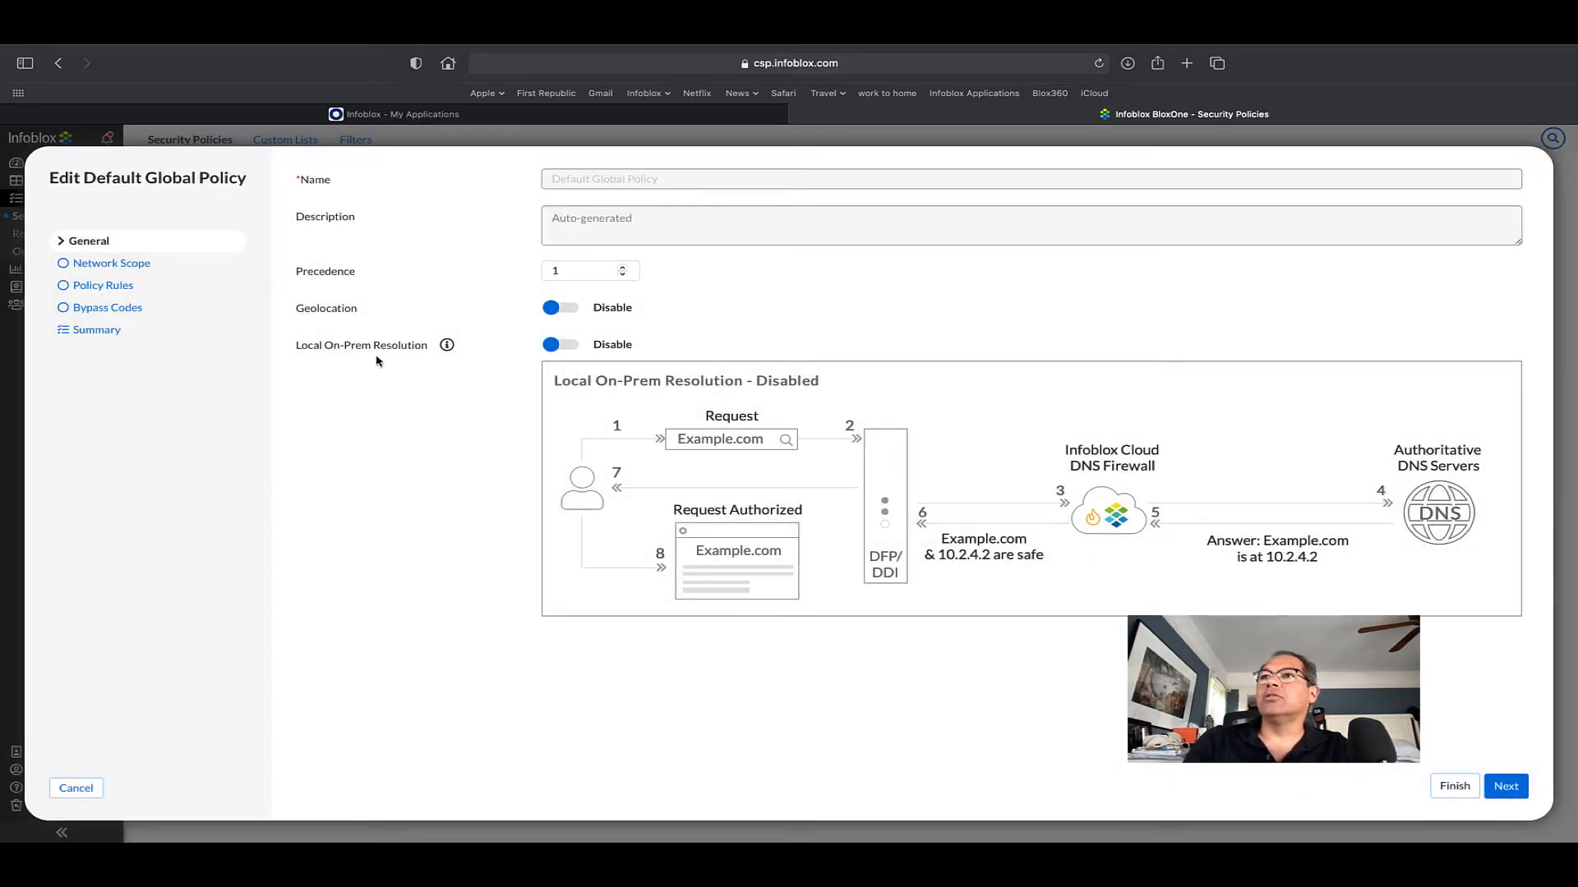
drag(297, 347, 448, 352)
click(573, 349)
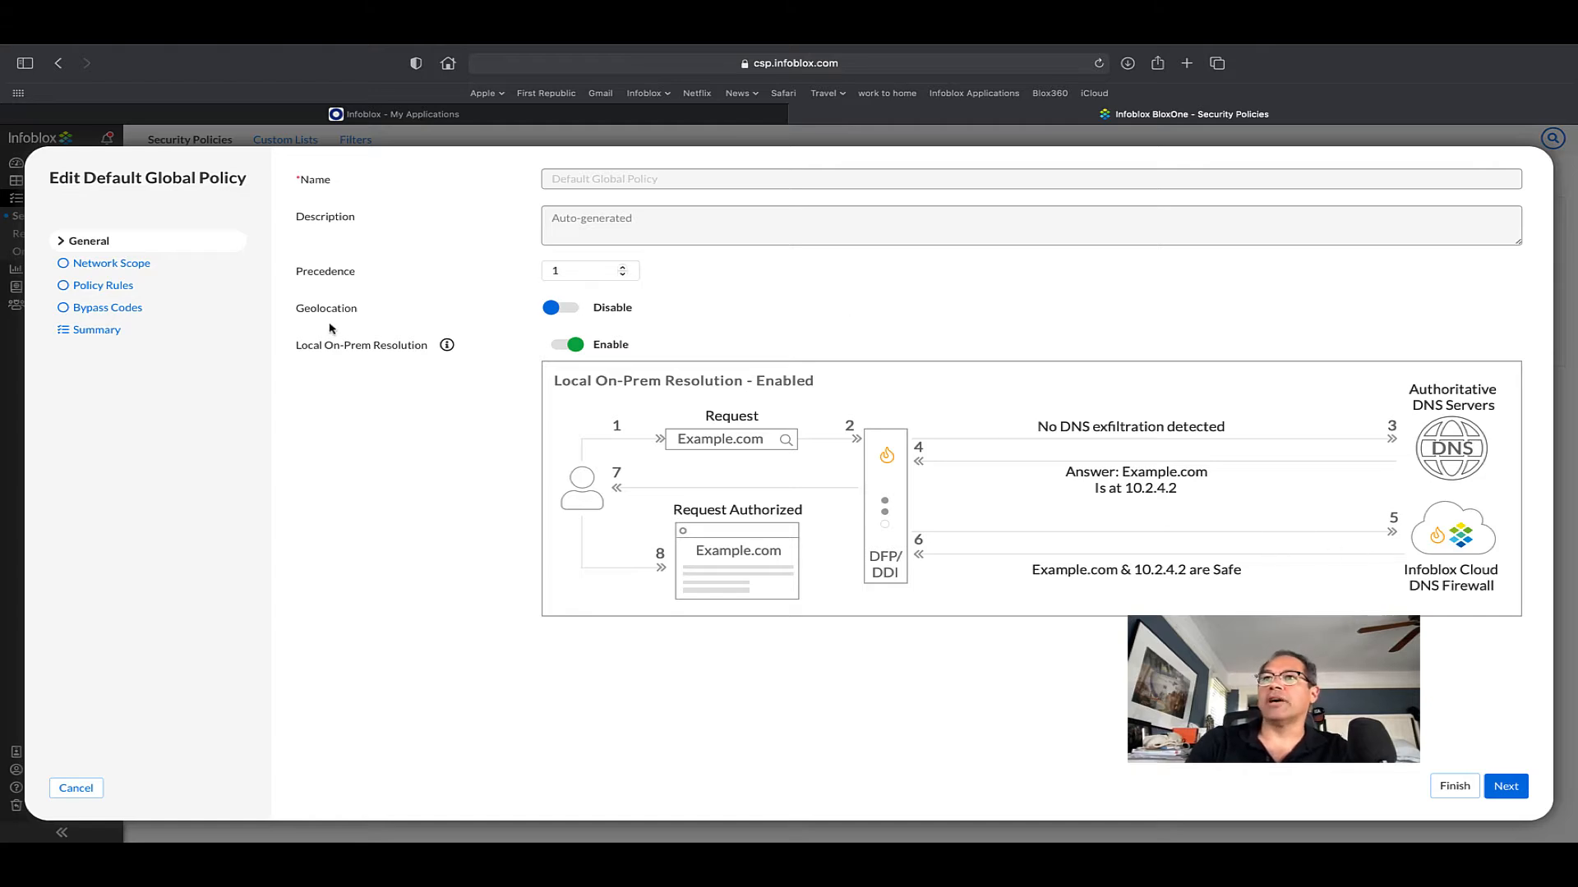
Review the feeds and actions in the Default Global Policy's rules, and leave the policy without saving.
click(108, 290)
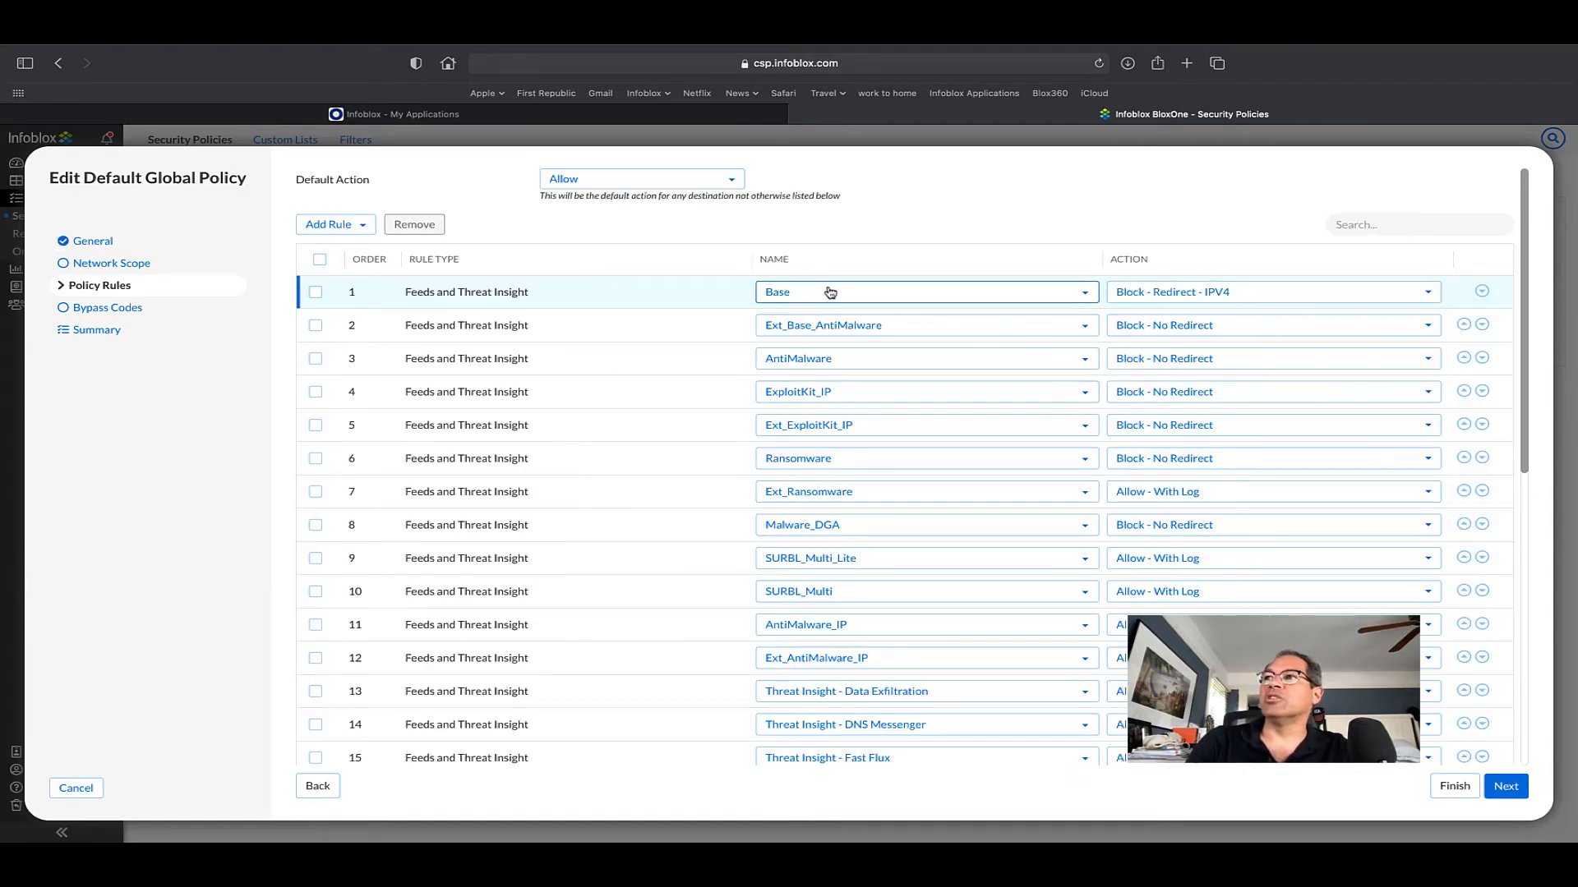
scroll(820, 328, down, 4)
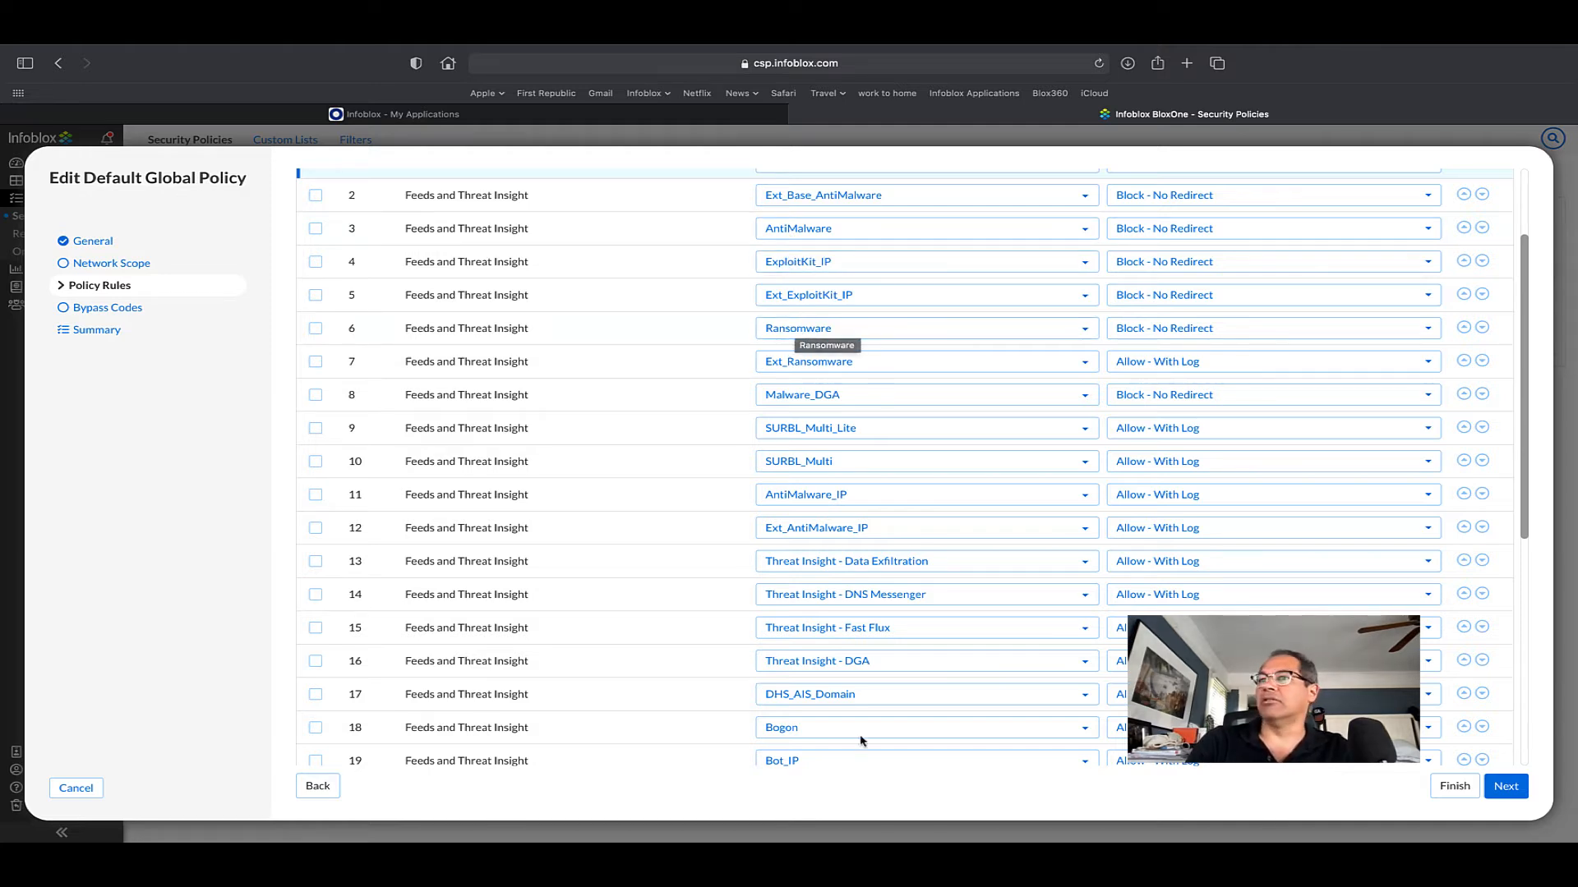
click(92, 787)
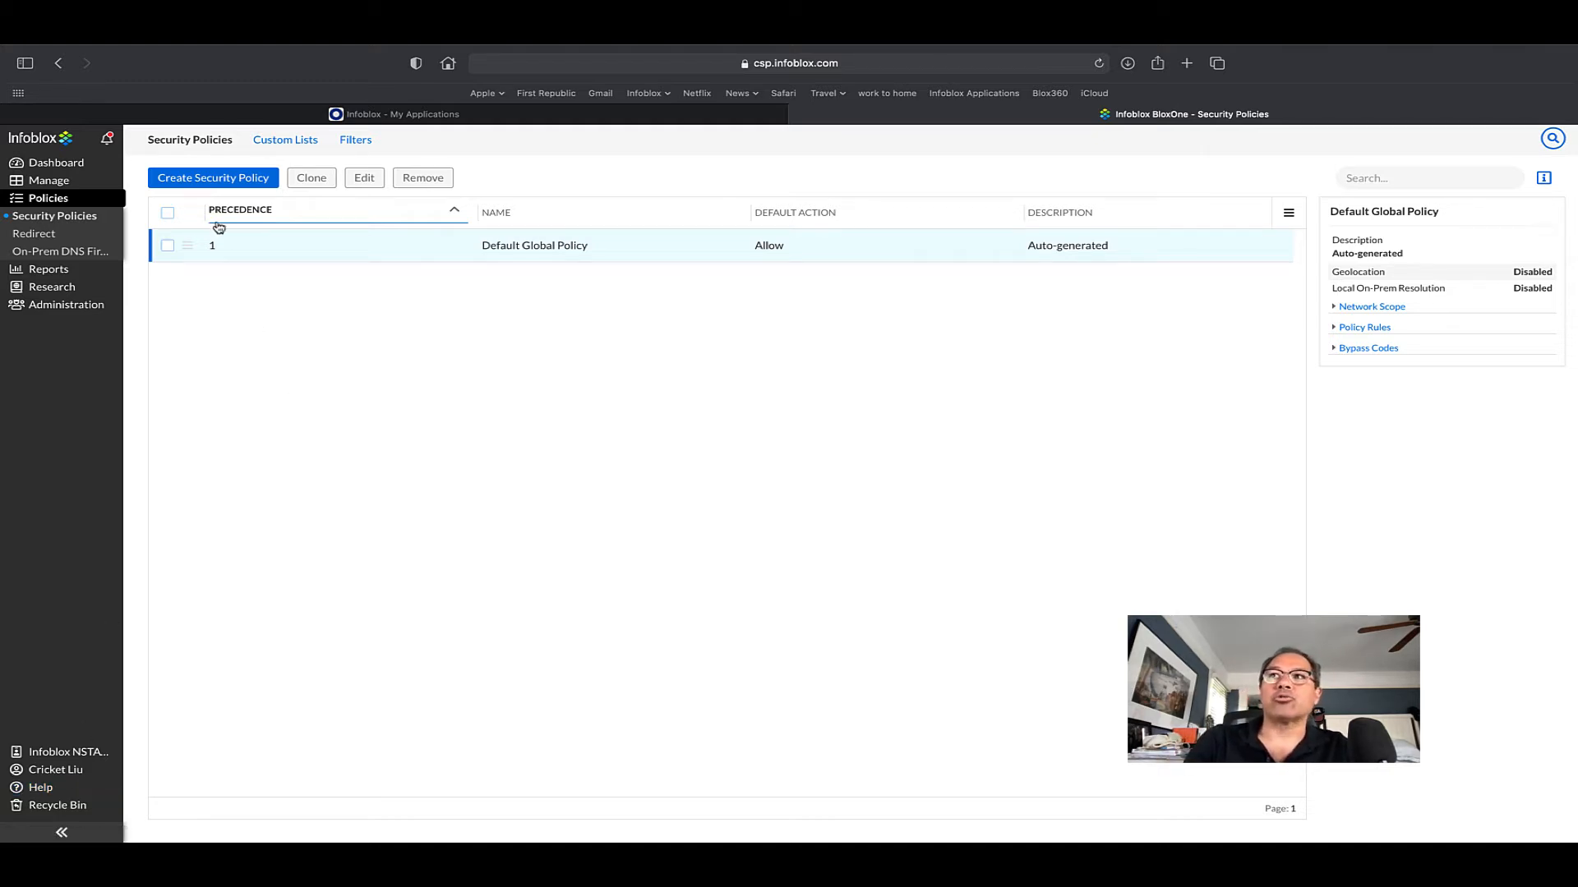
Create a new security policy named "Resolve Microsoft domain names locally" with precedence 1.
click(222, 176)
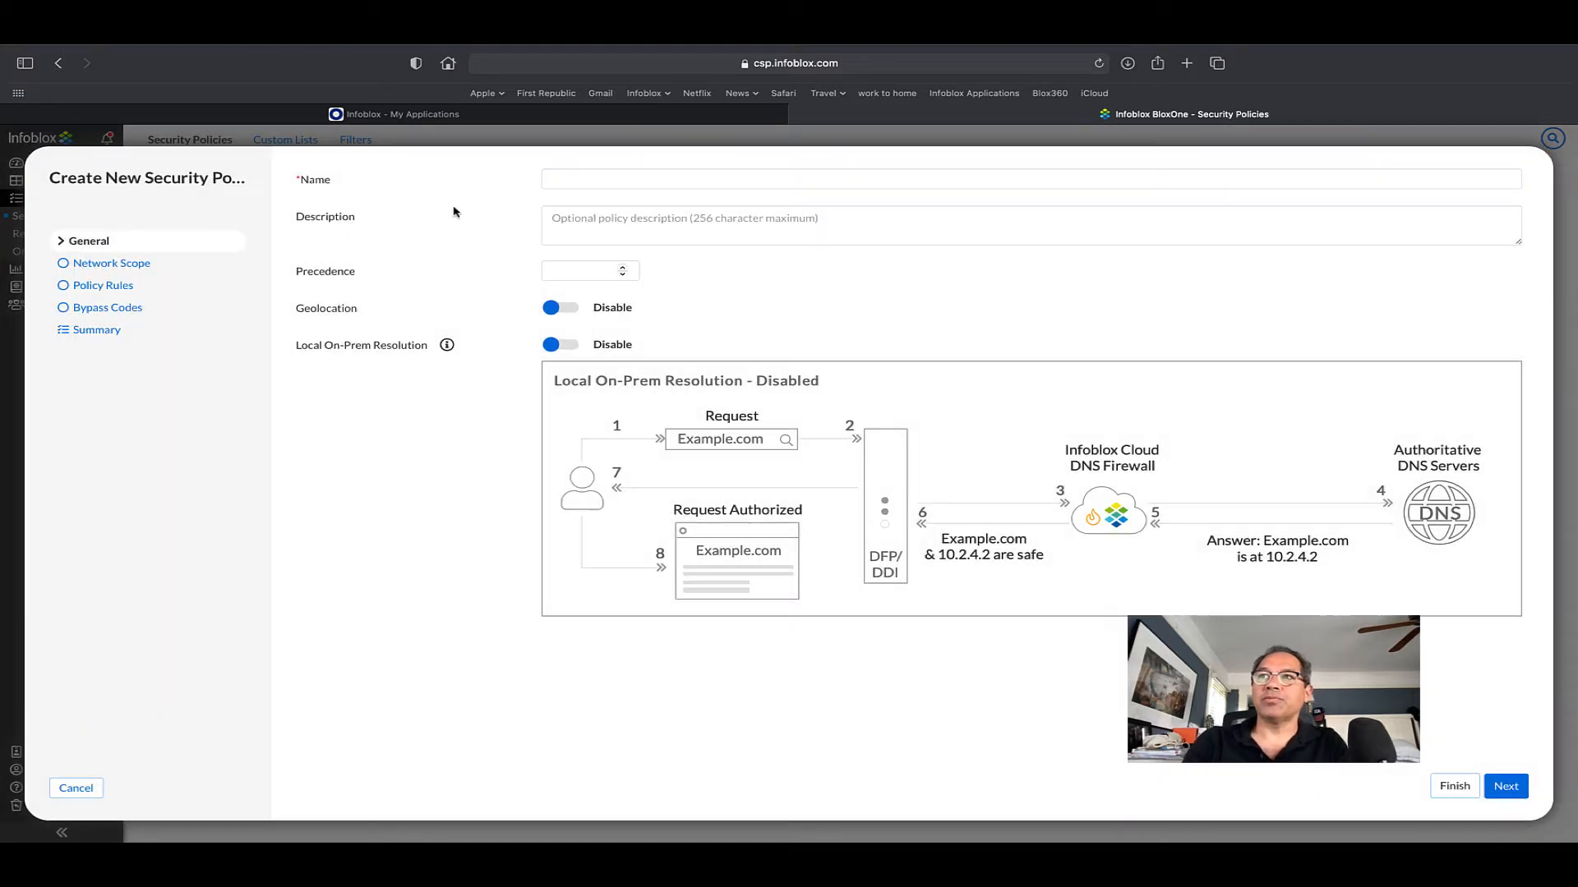
click(568, 180)
text(Re)
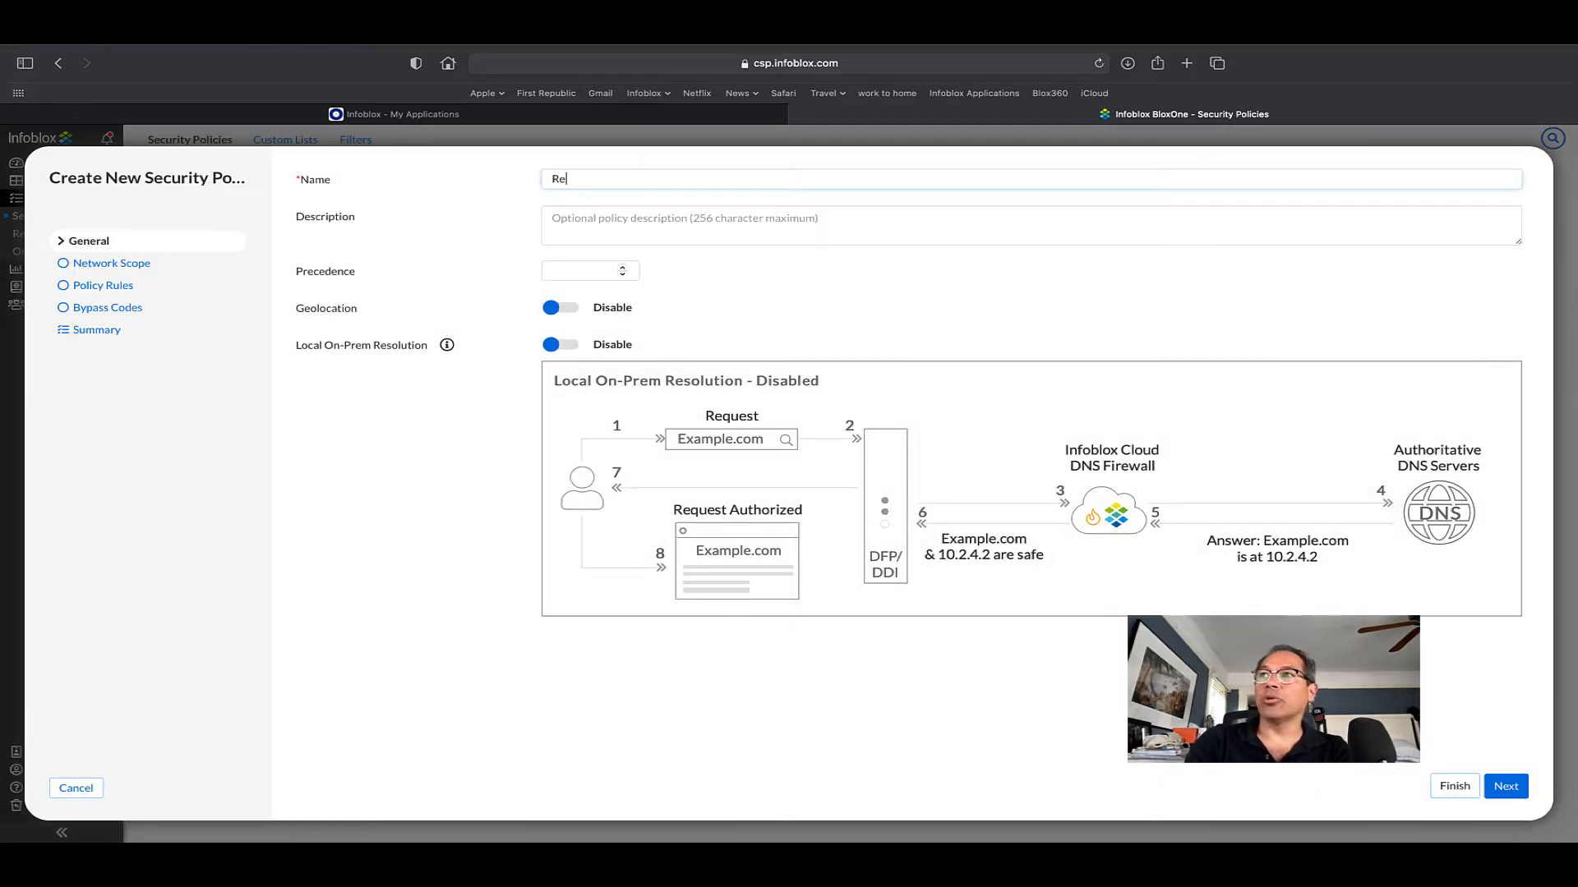
text(solve Micr)
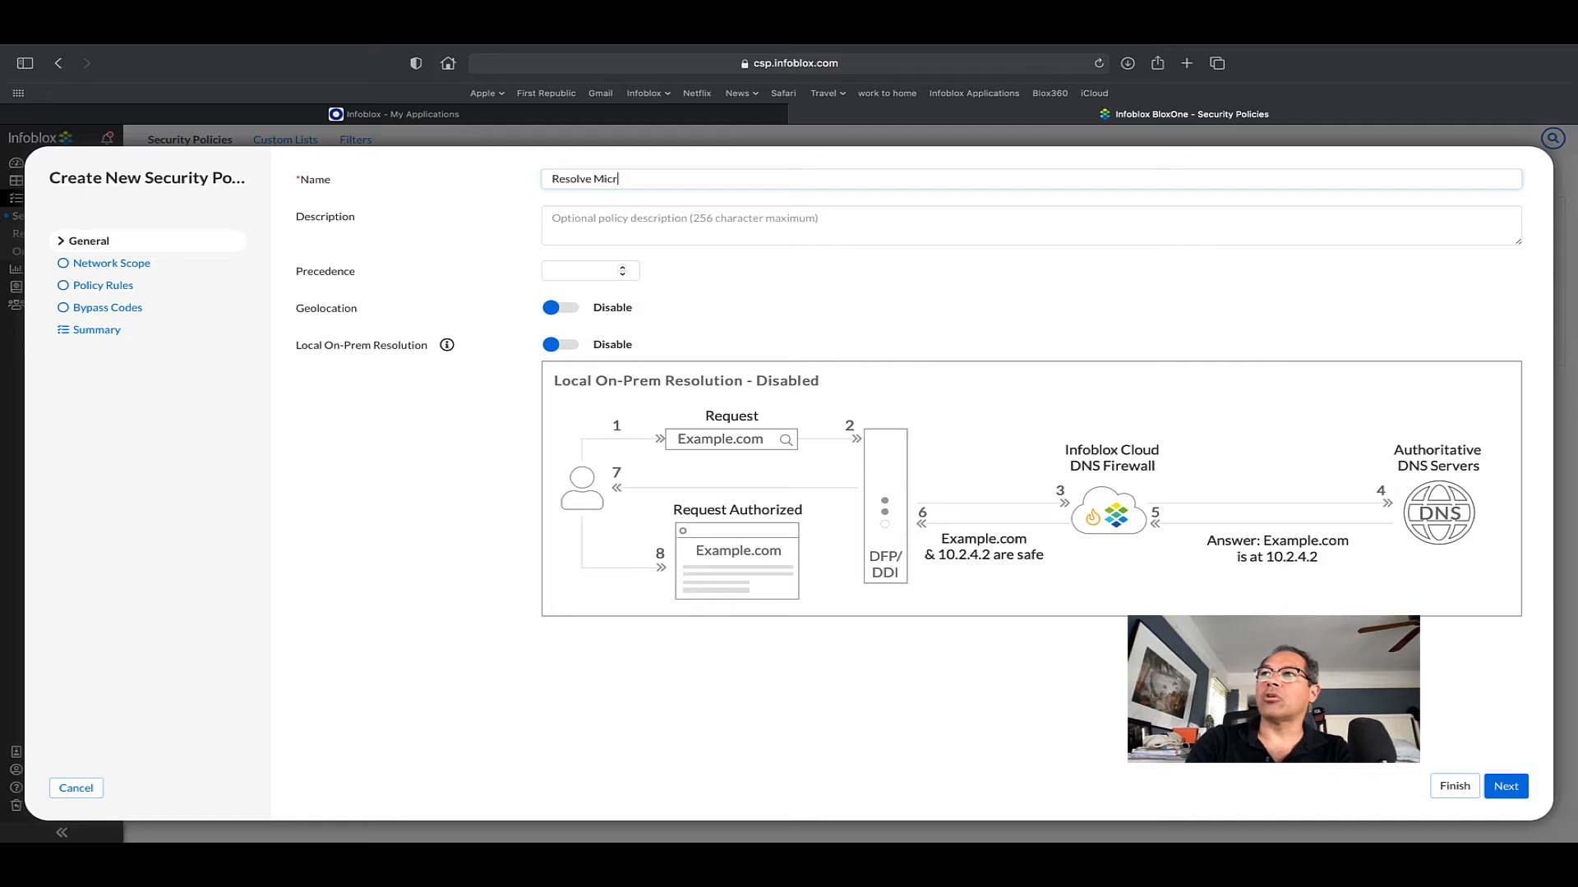
text(osoft )
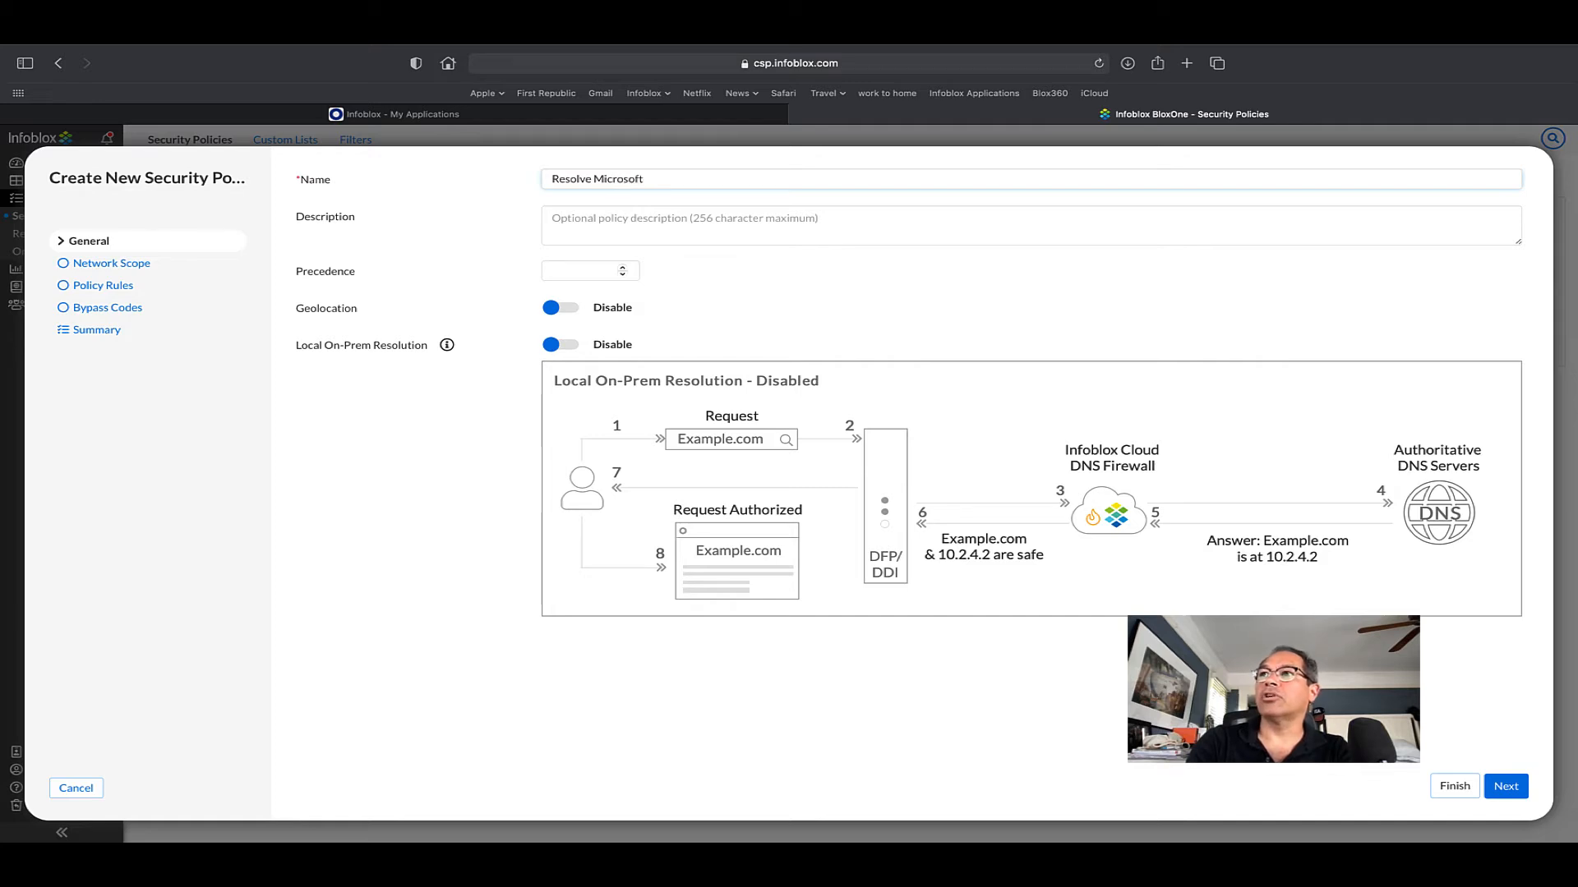
text(domain names )
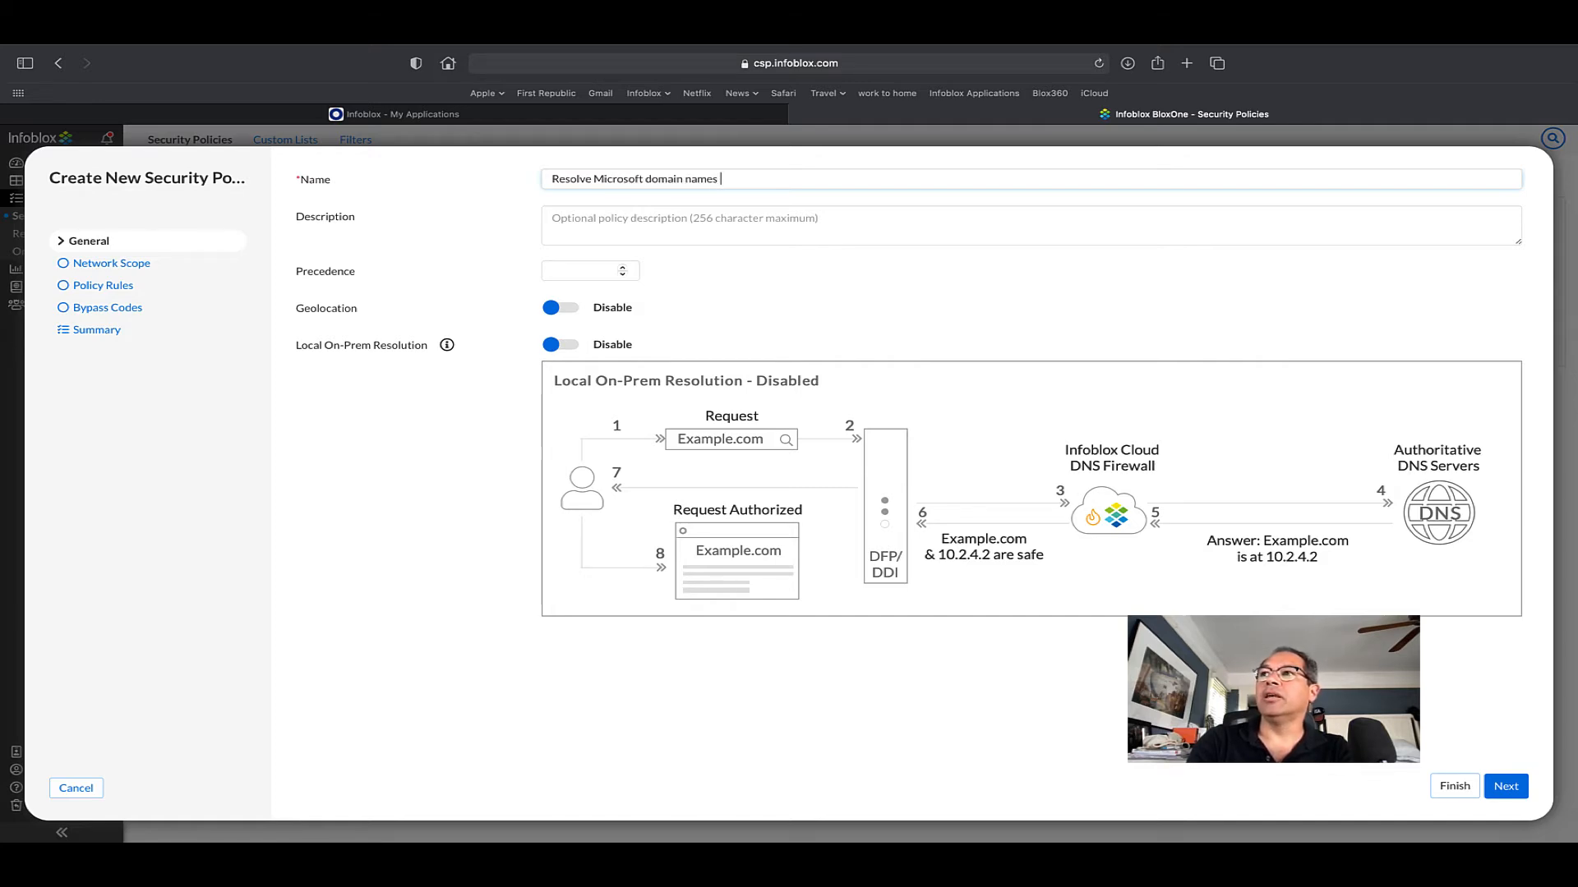
text(locally)
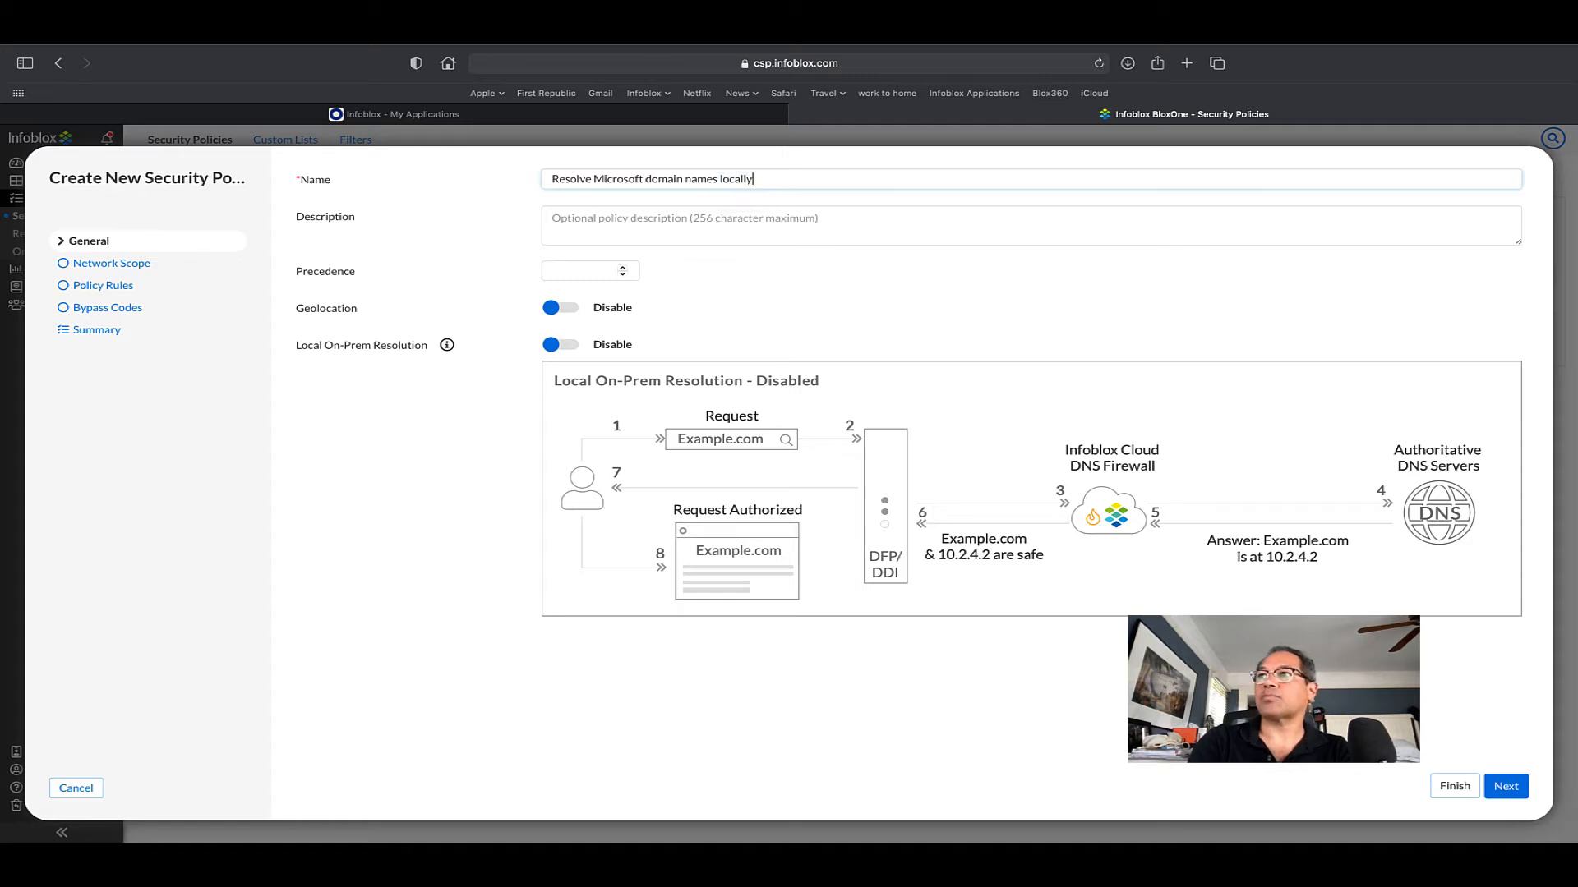
click(623, 267)
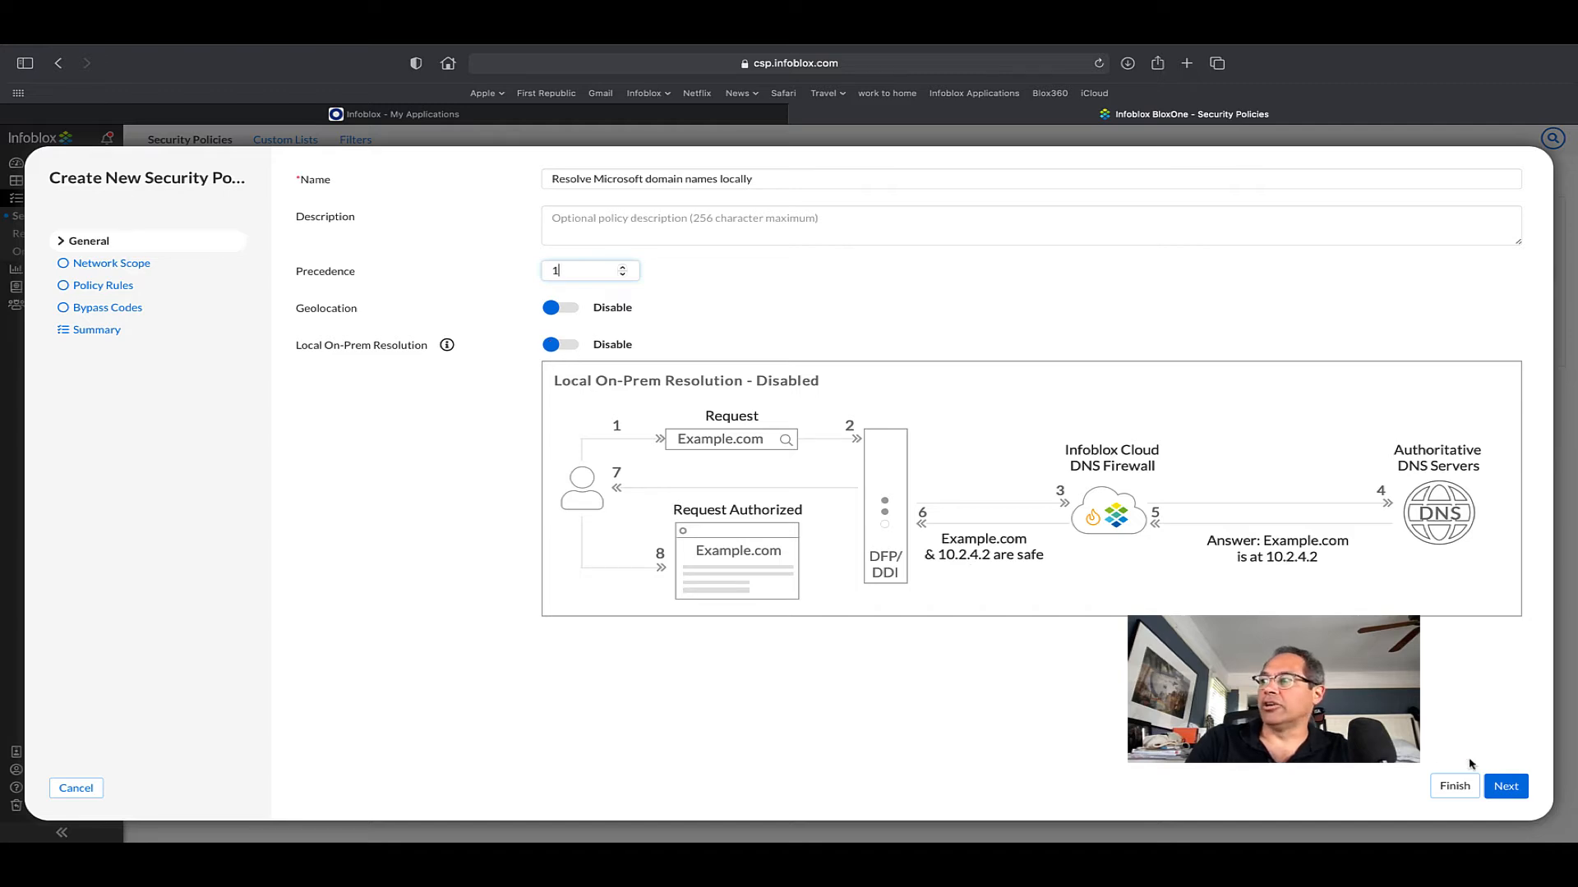
Add the first listed 1-ohio DNS forwarding proxy as a source in the policy's network scope and save the selection.
click(1507, 788)
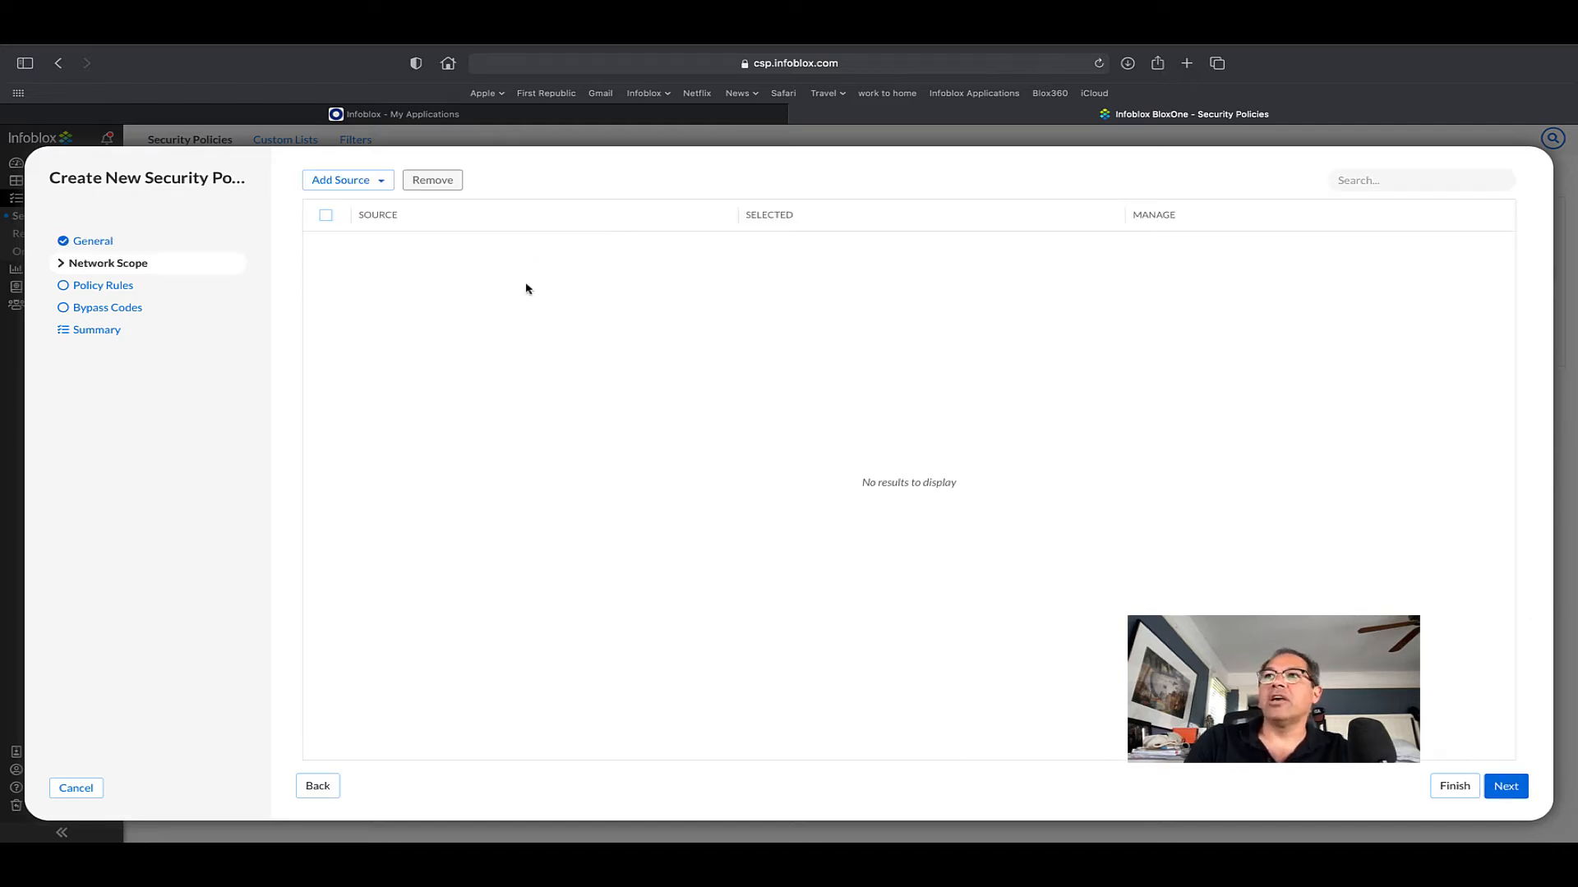
click(380, 181)
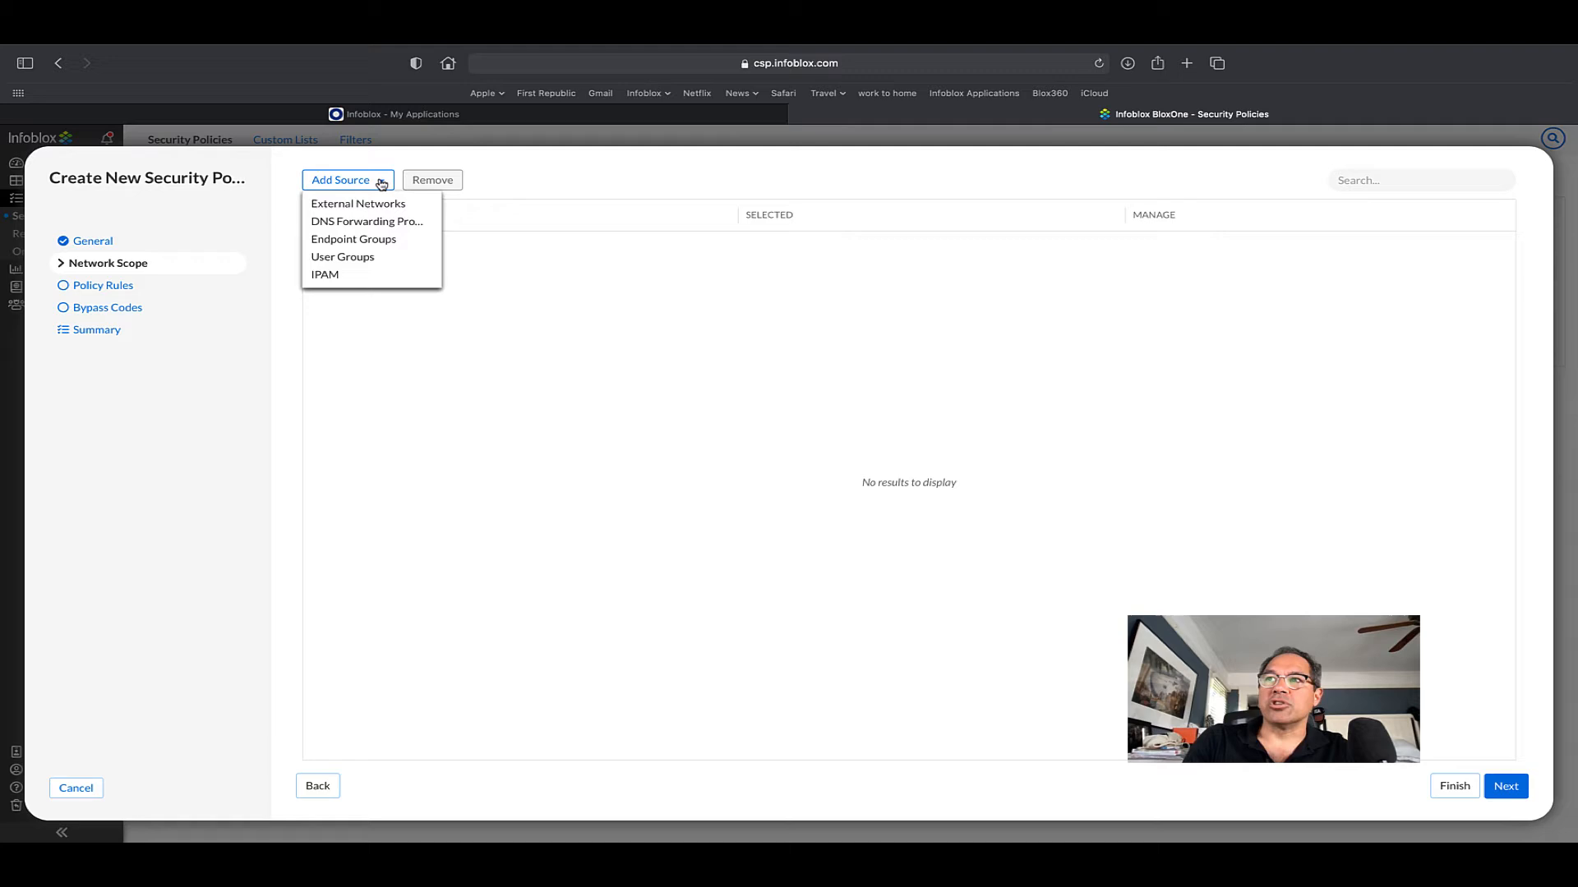
click(367, 222)
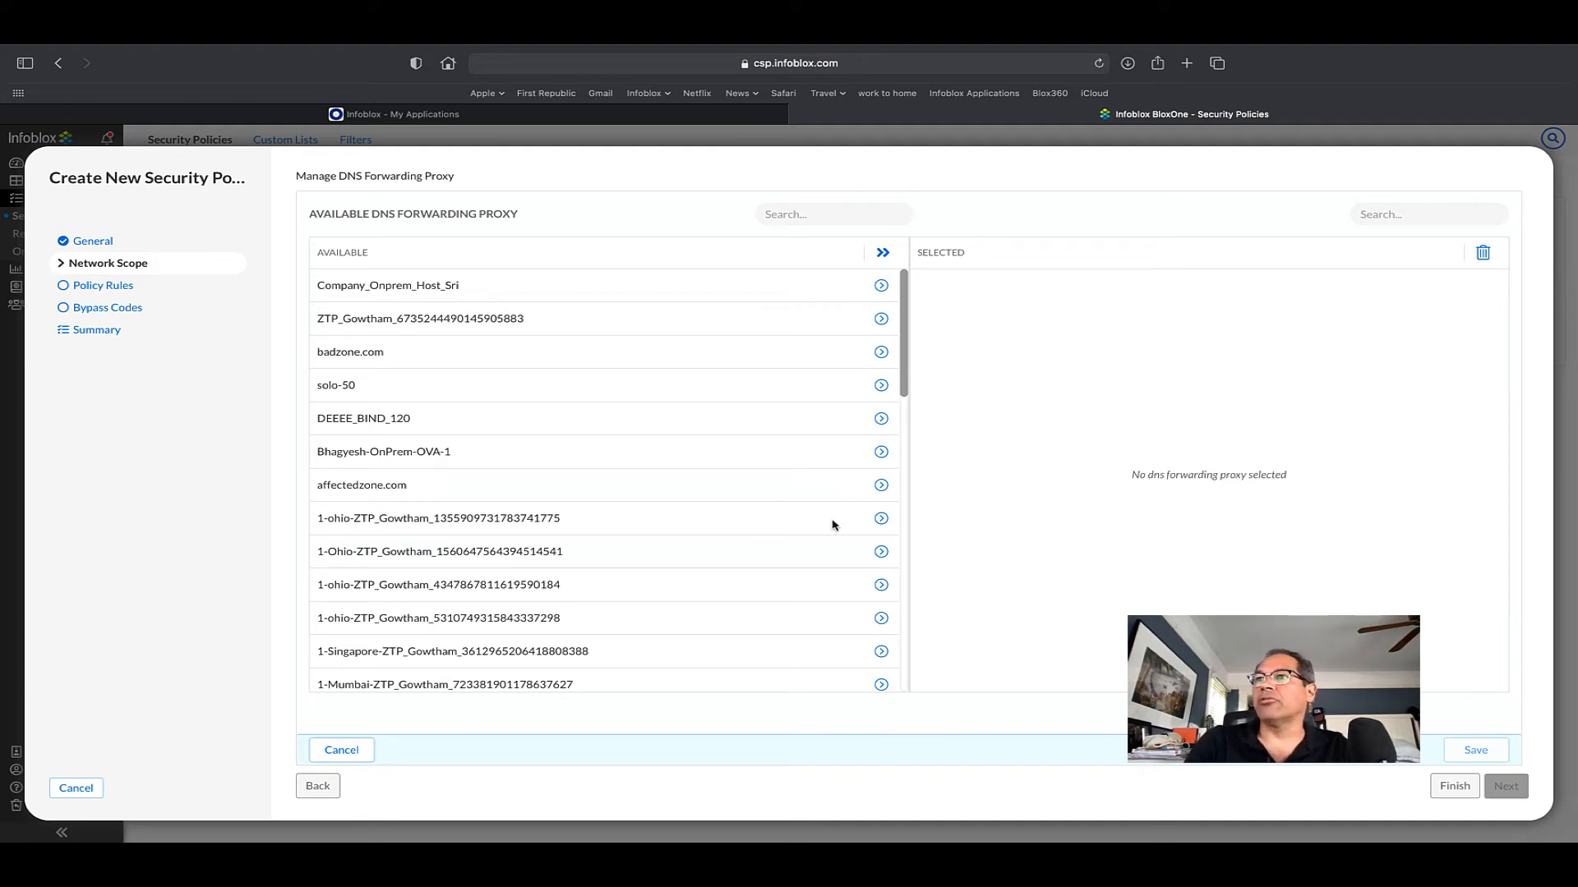
click(881, 519)
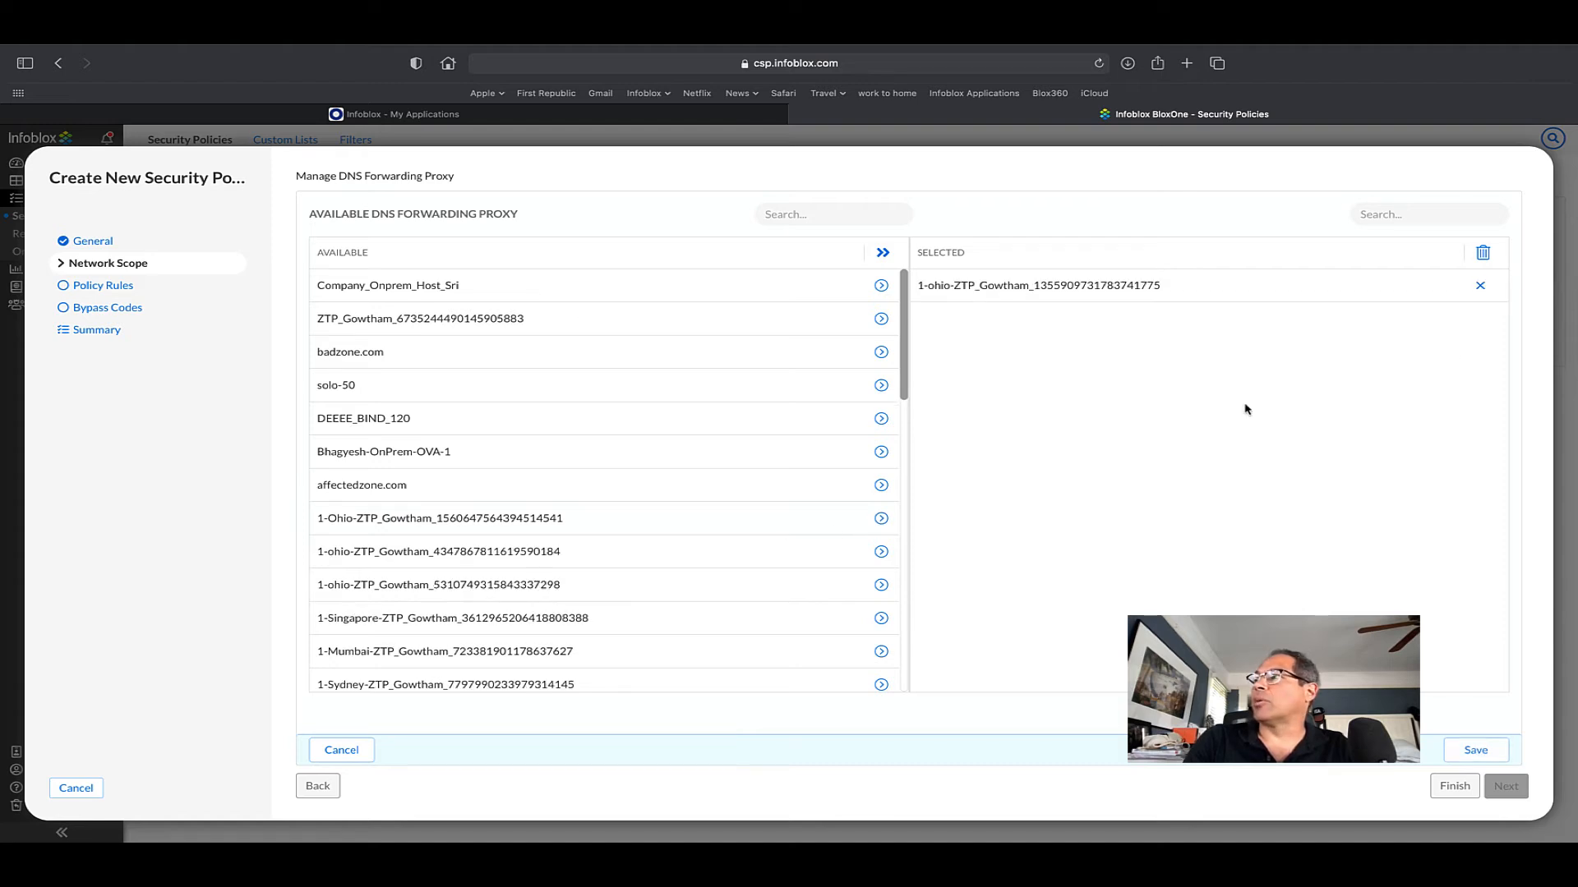
click(1477, 748)
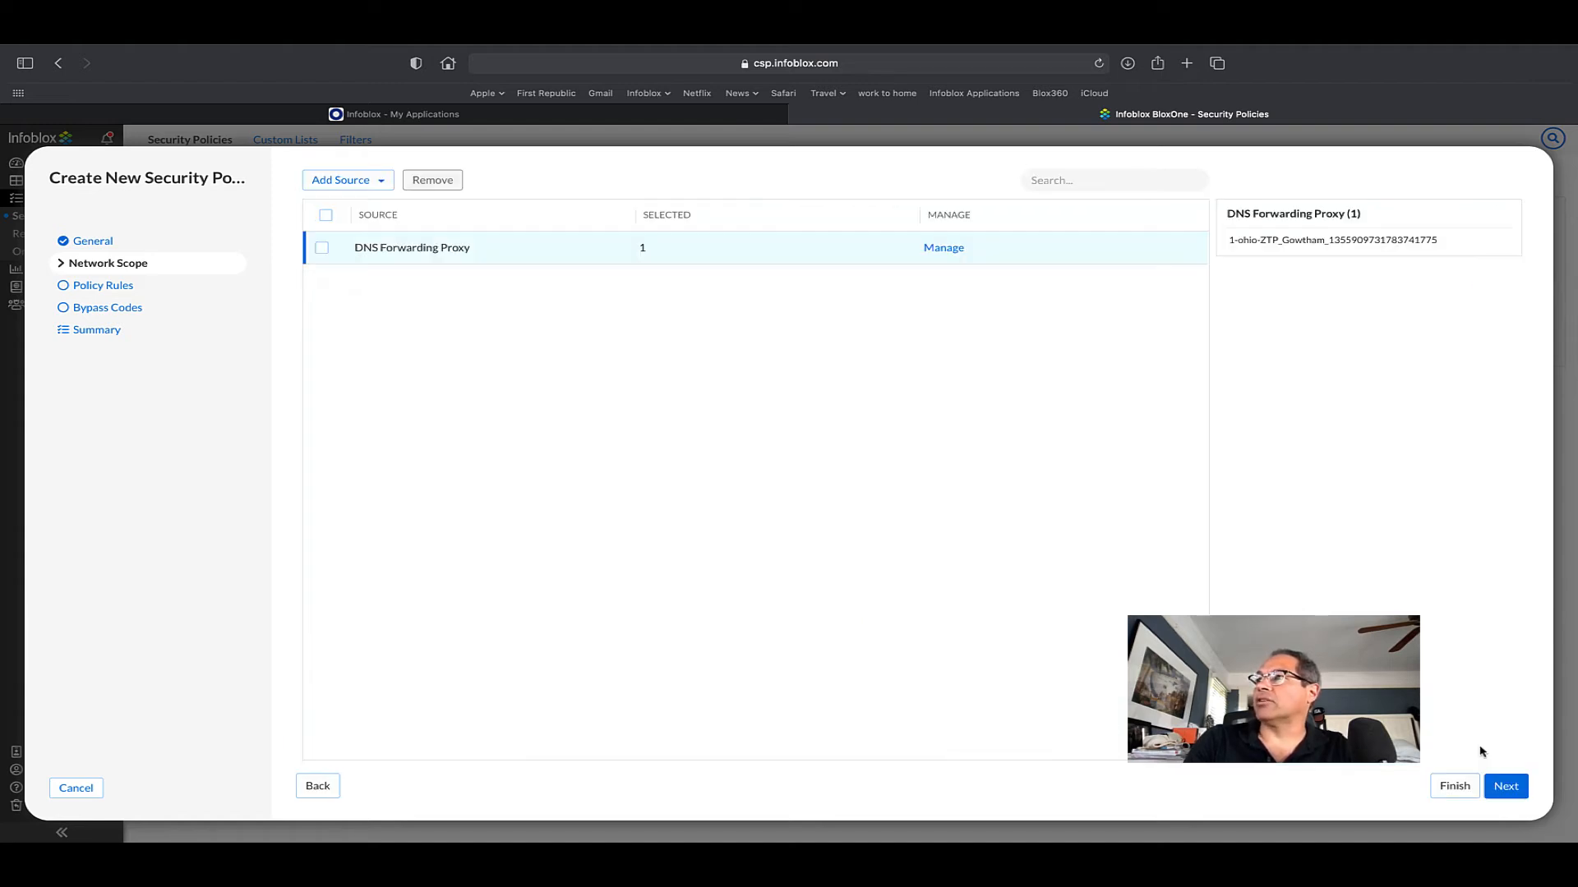
Add an Application Filter rule to the policy rules and start a new filter for it.
click(1504, 787)
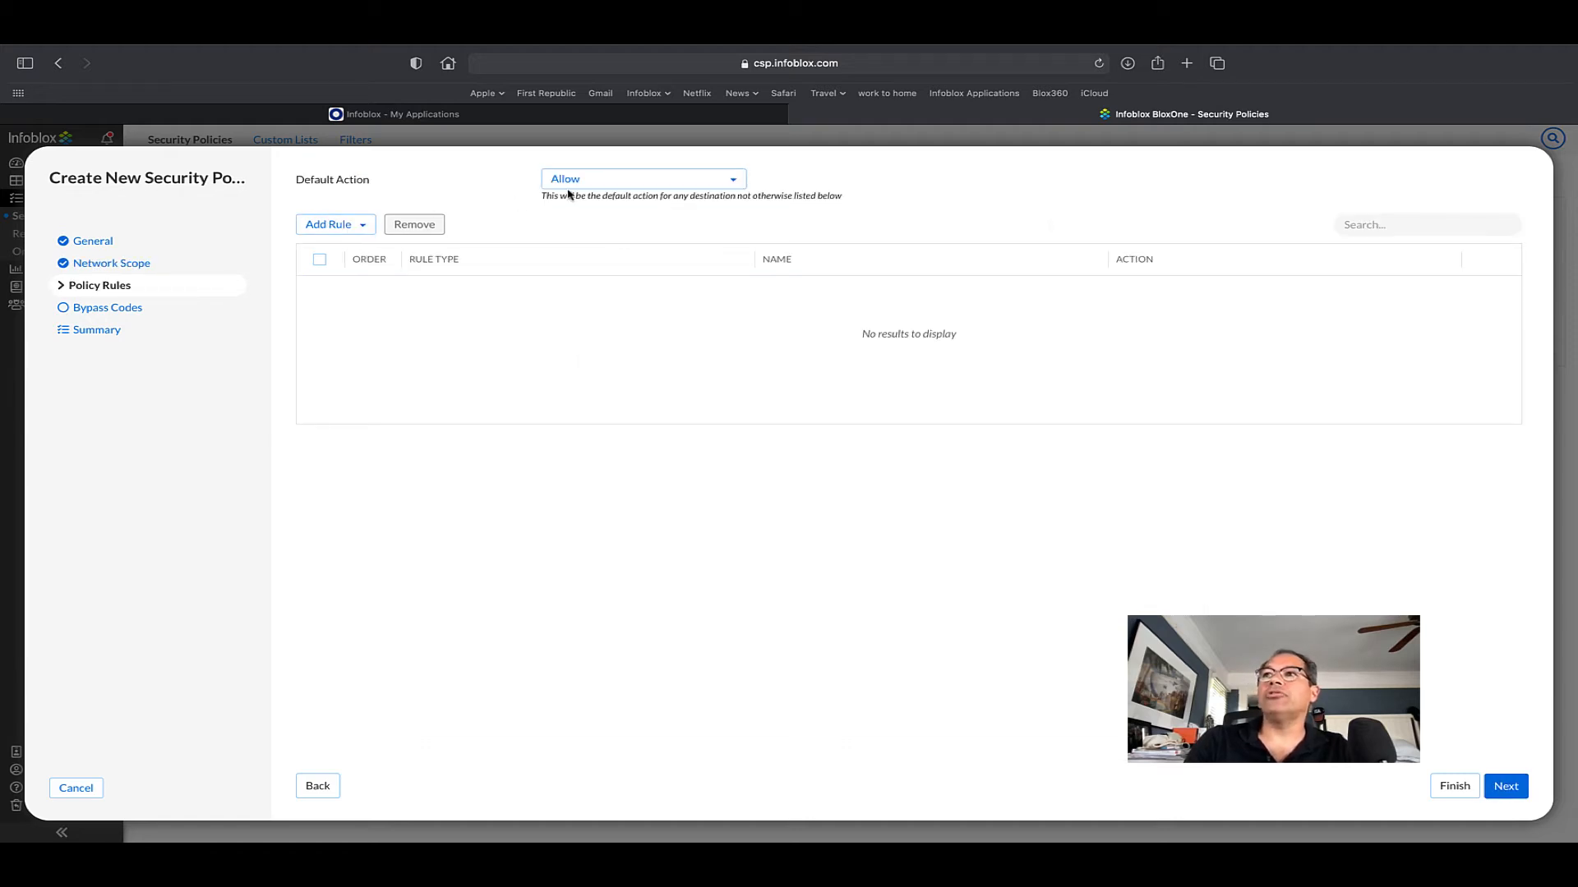
click(365, 225)
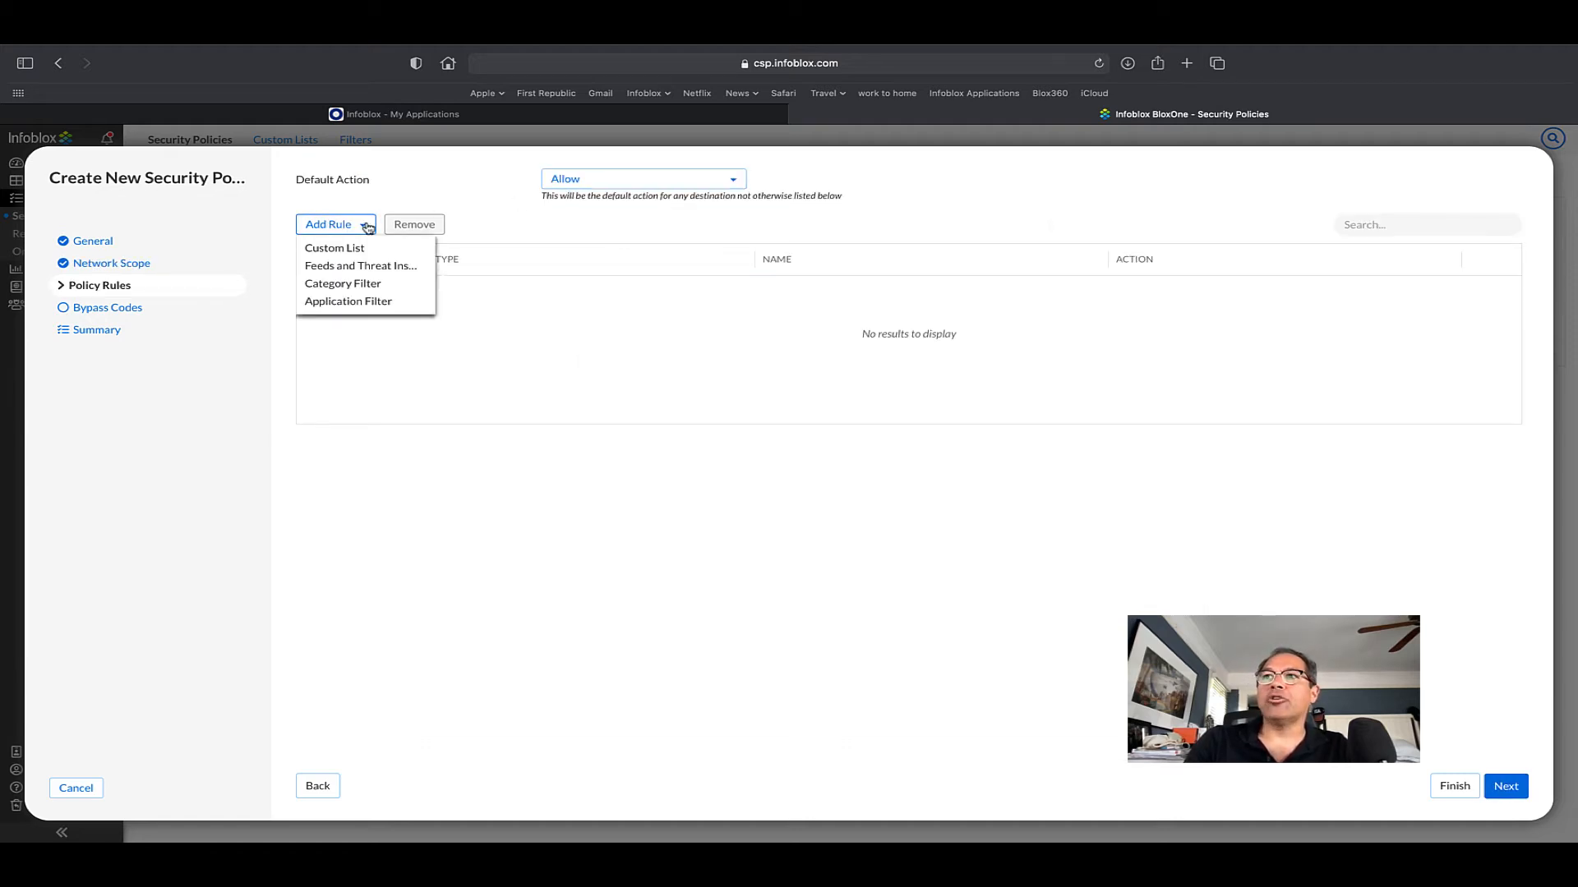
click(345, 303)
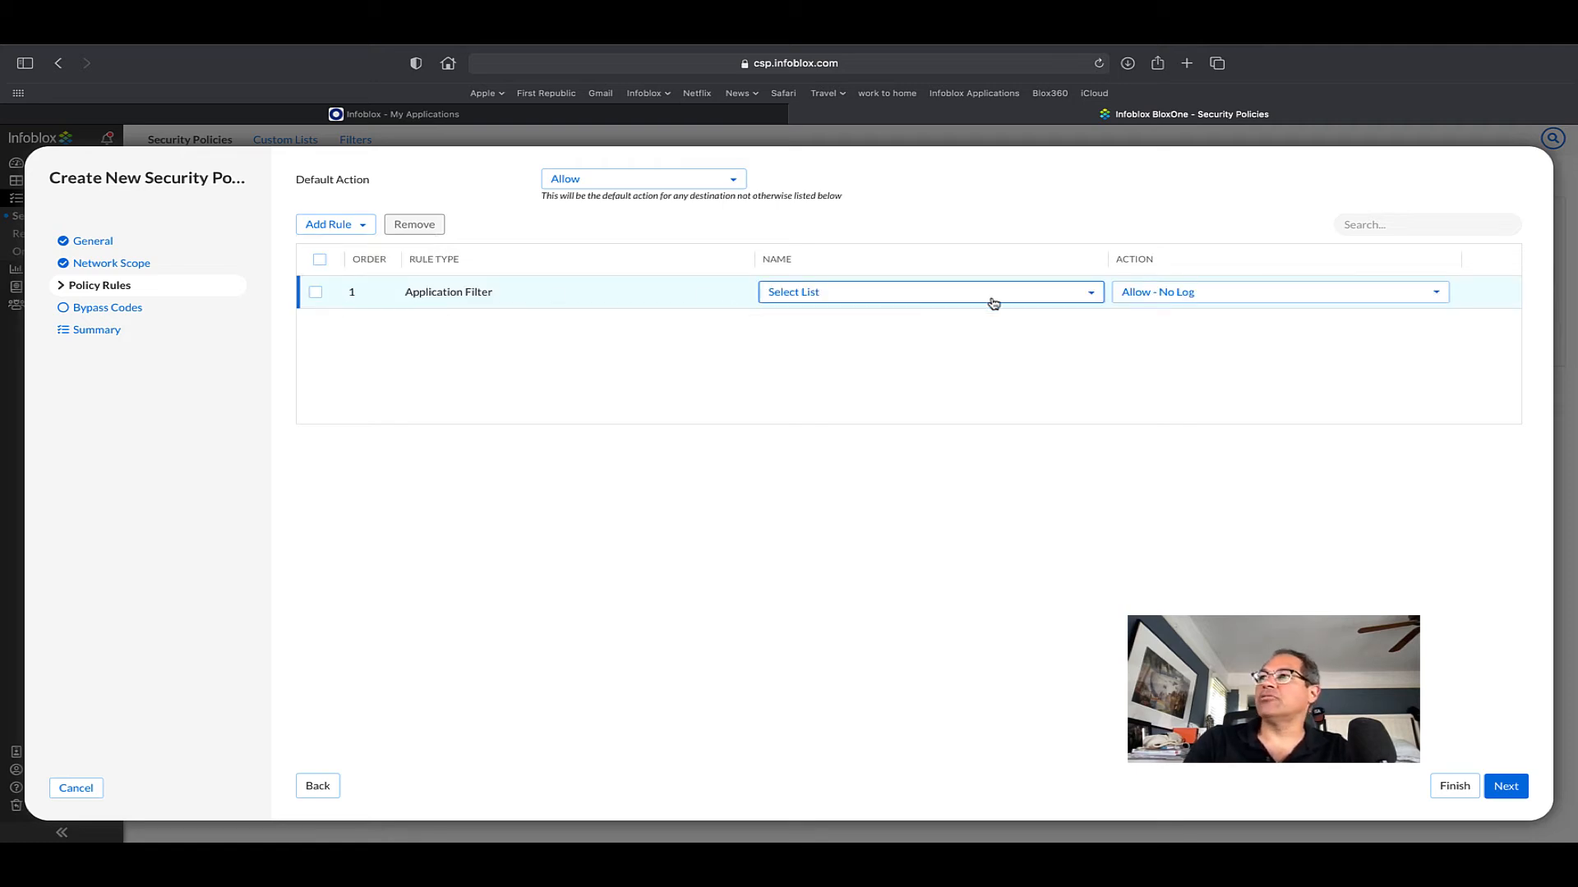
click(1092, 294)
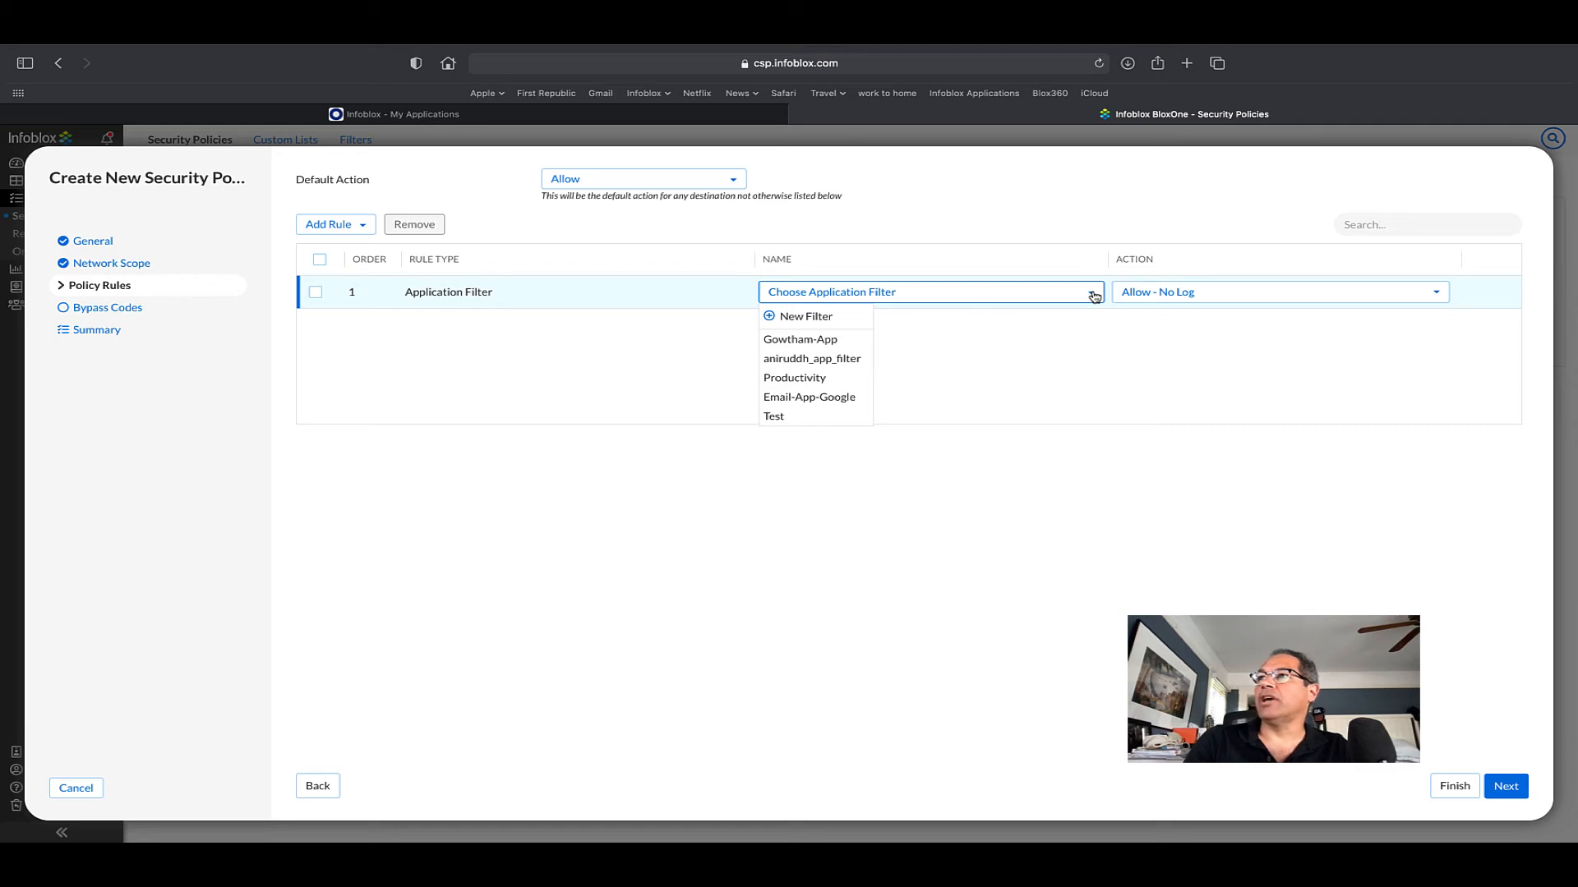
click(812, 316)
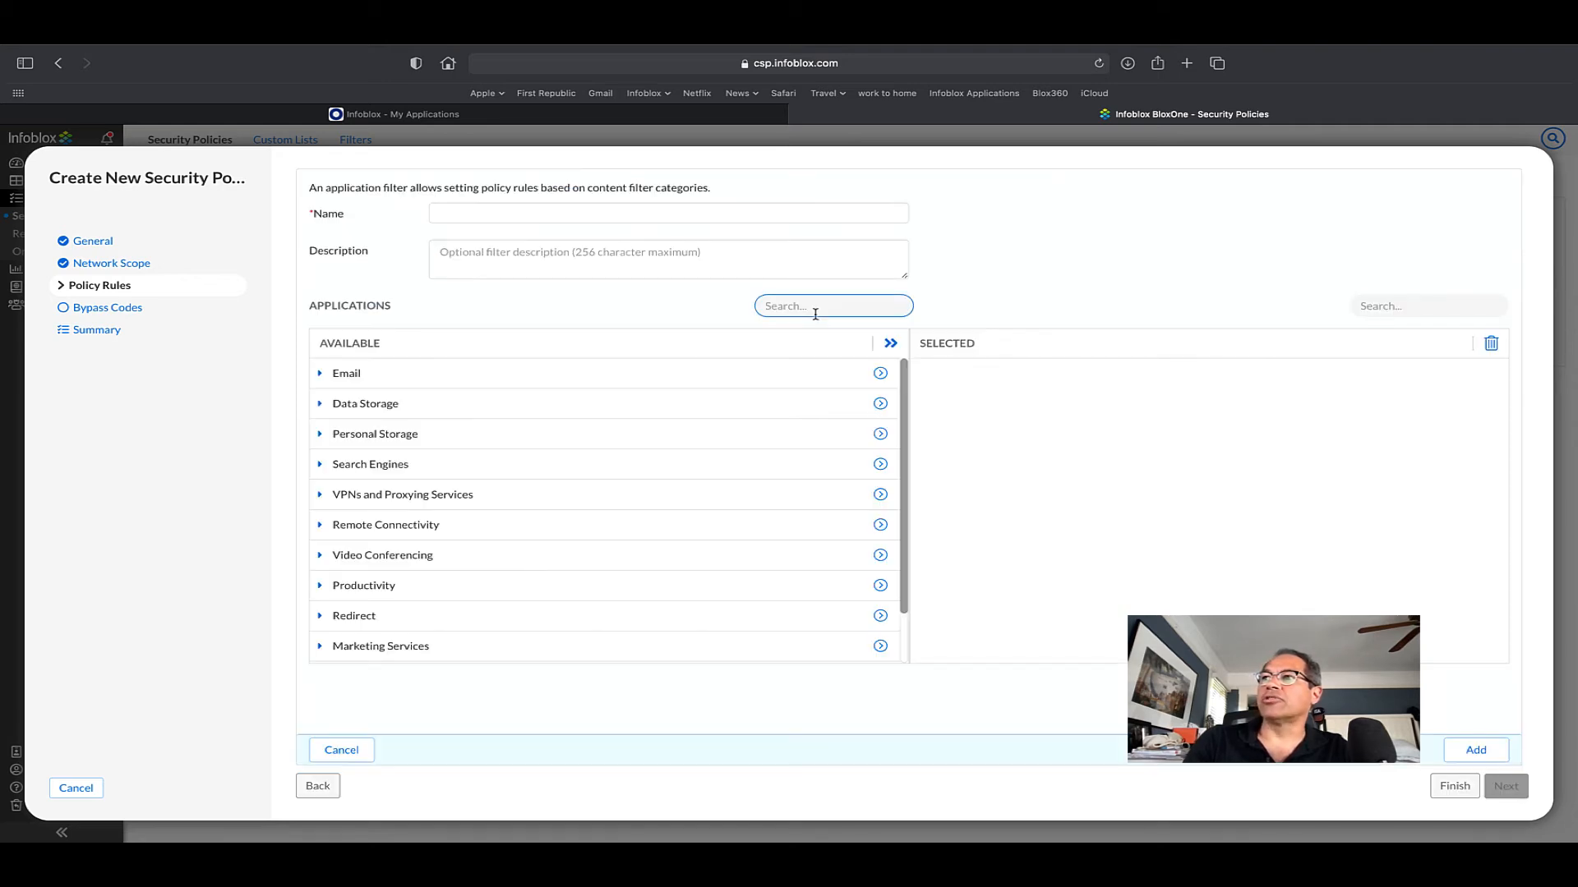
Select Microsoft Exchange from the Email category and Microsoft 365 from Productivity for the new application filter.
click(320, 374)
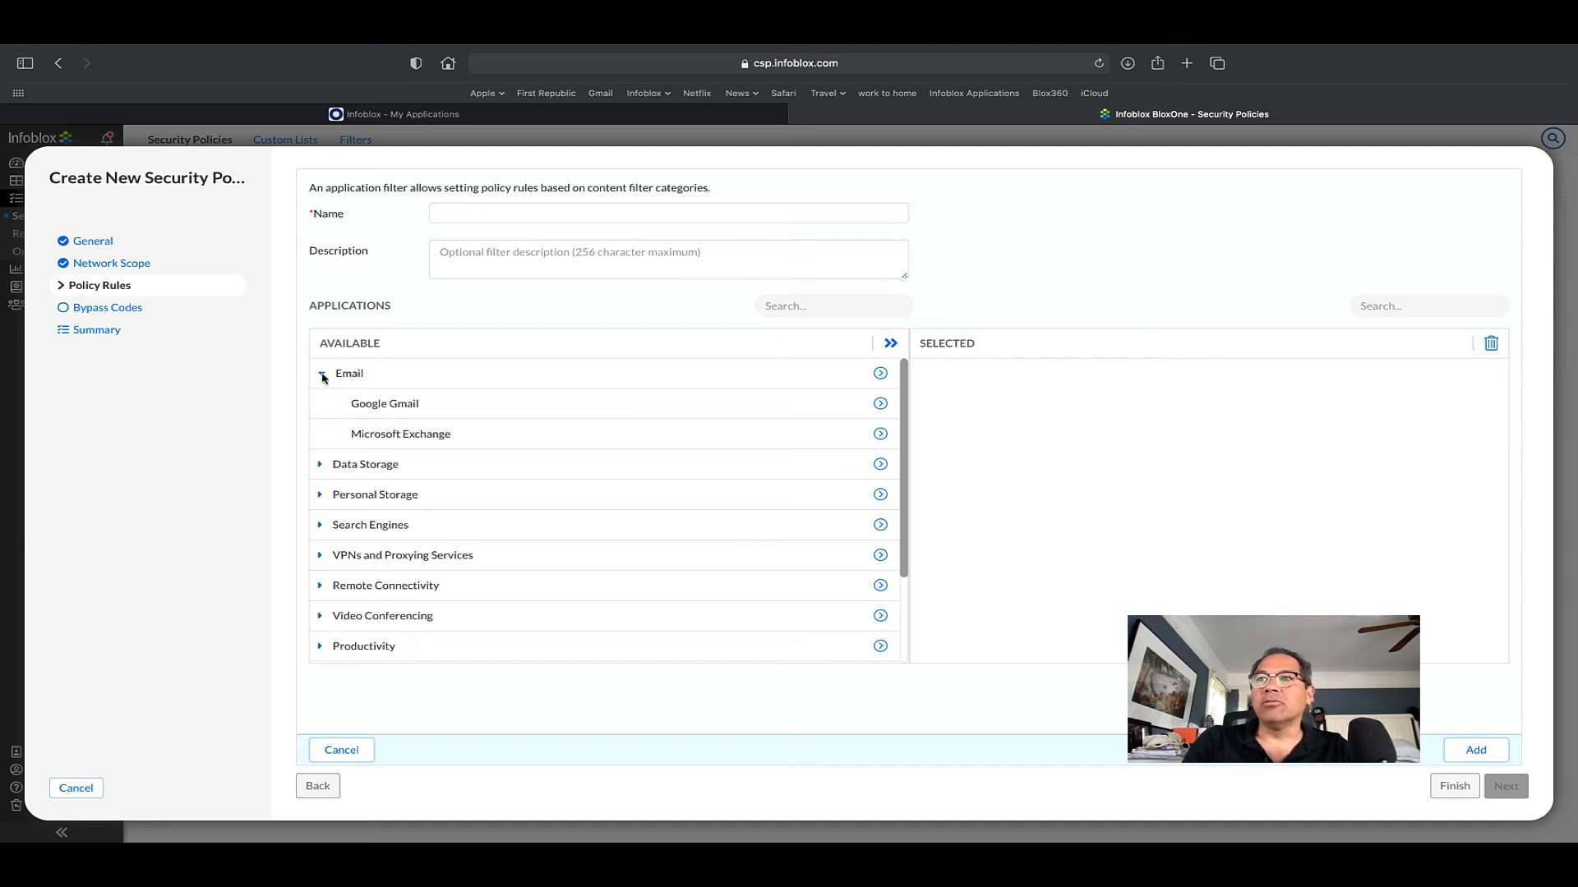
click(880, 434)
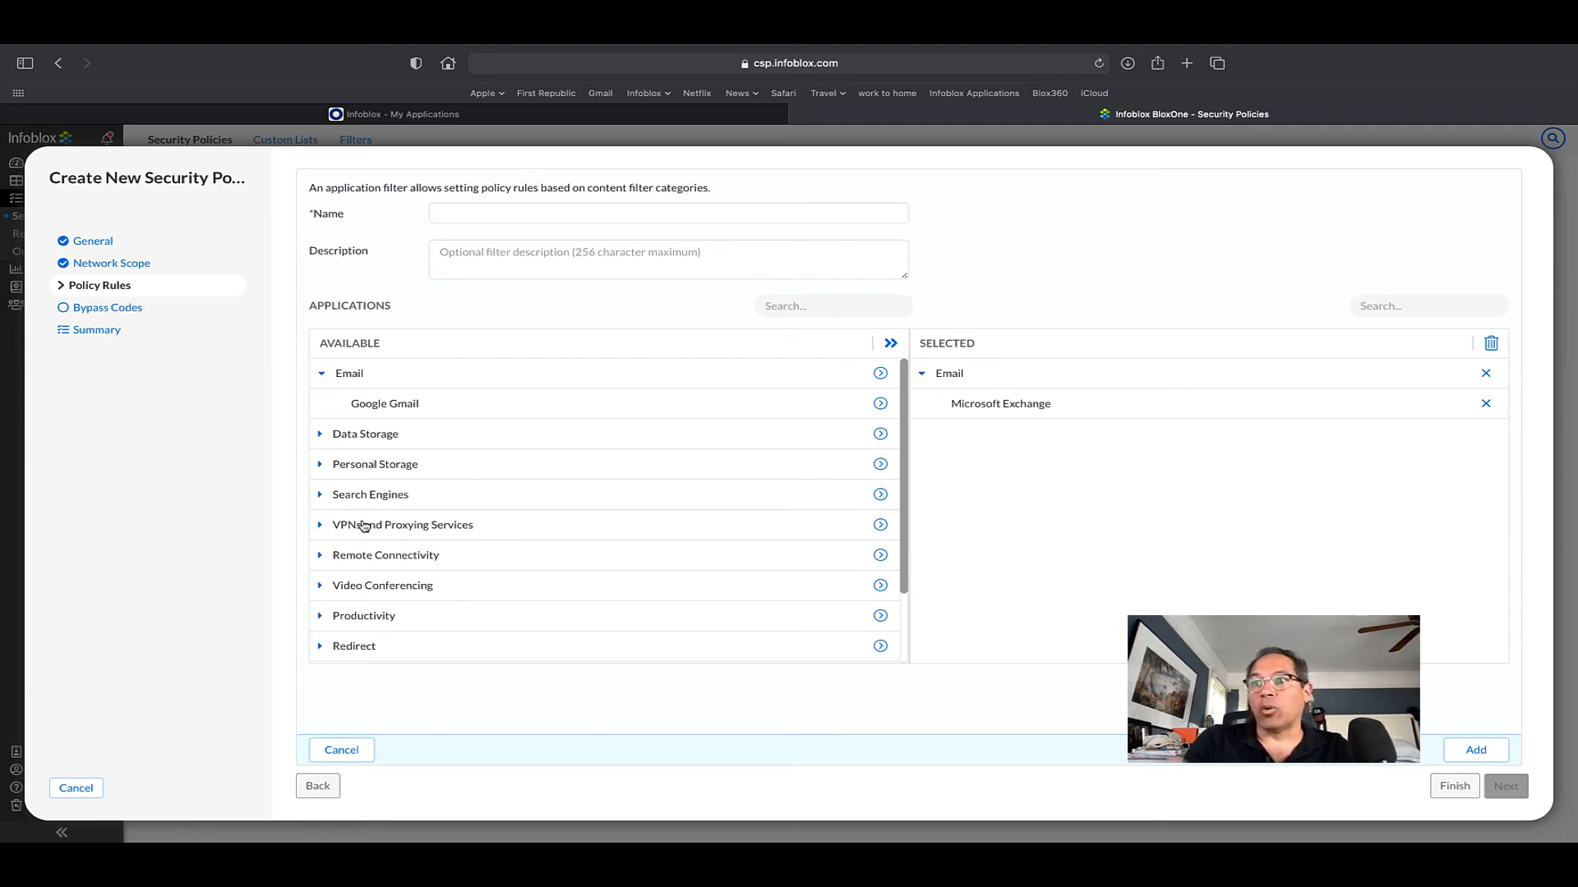
click(322, 617)
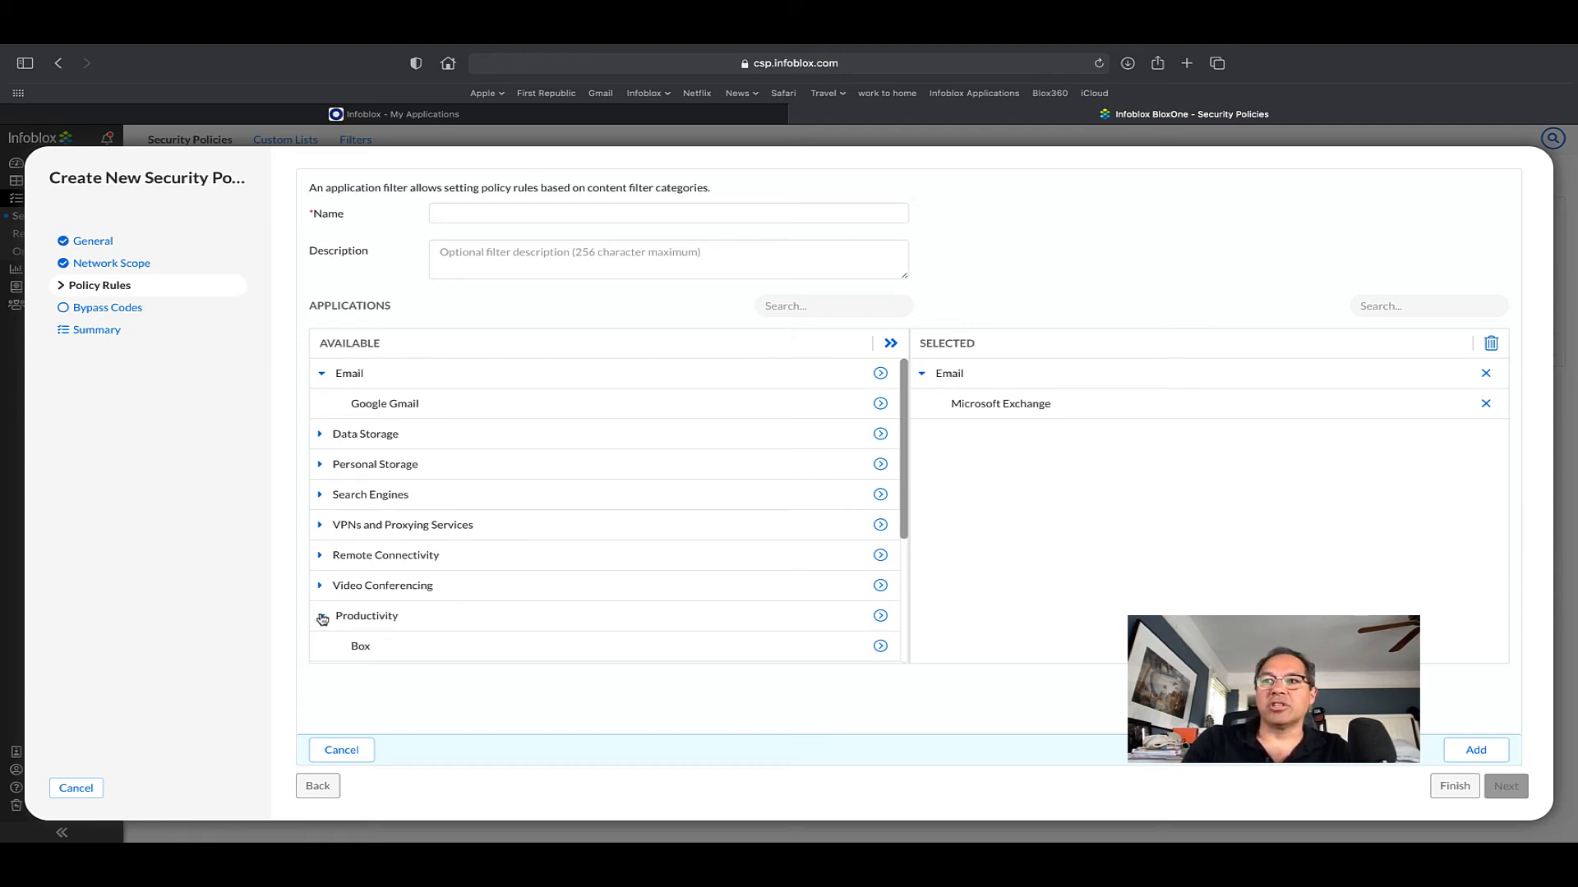
scroll(370, 588, down, 3)
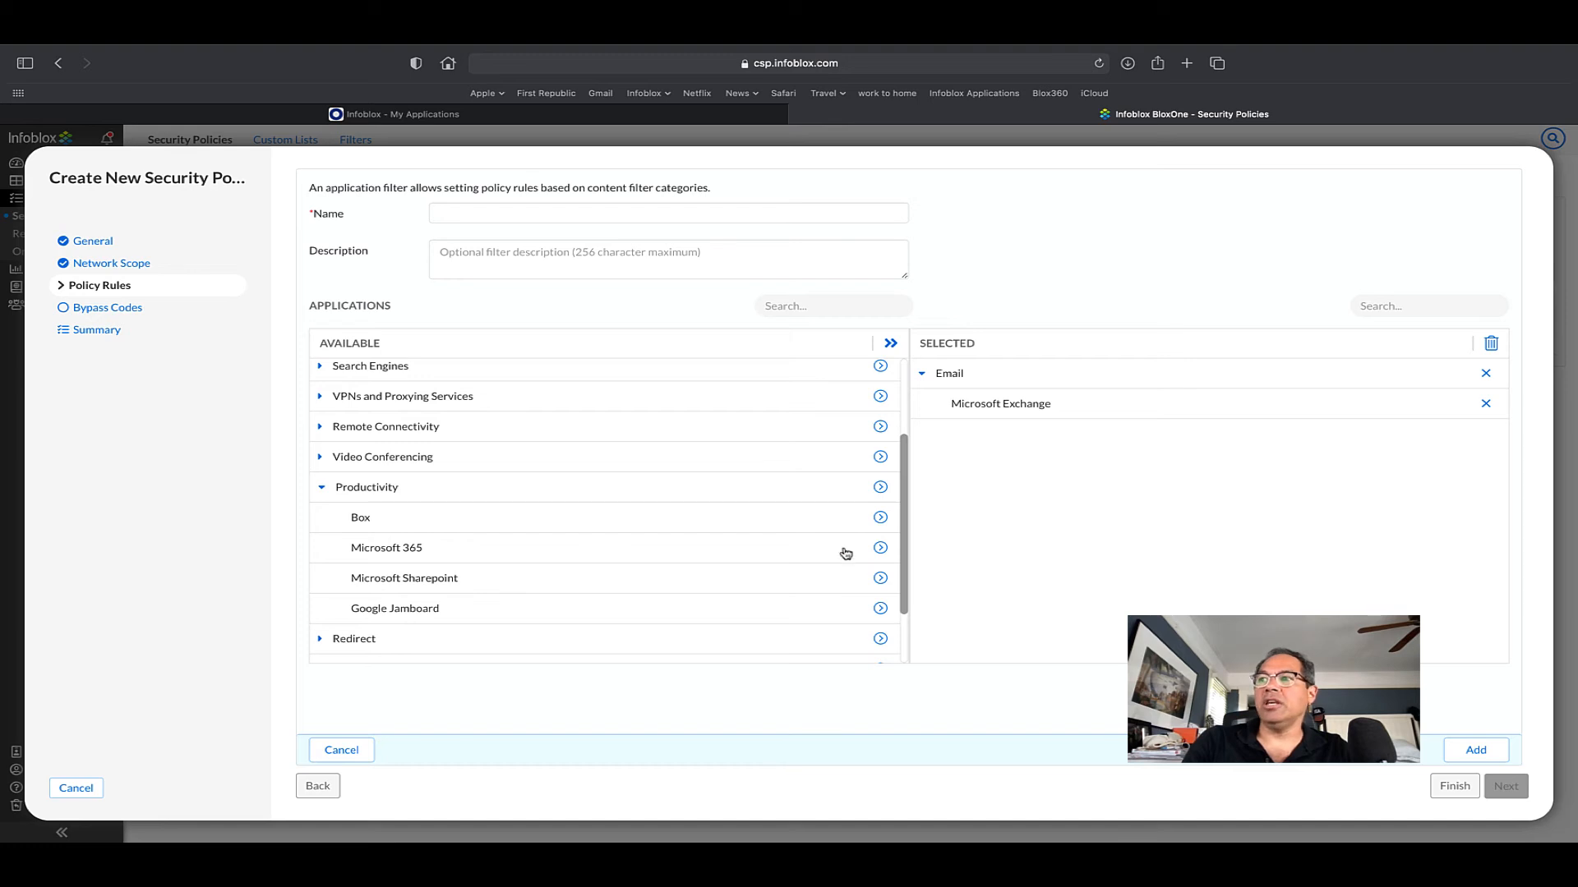
click(880, 548)
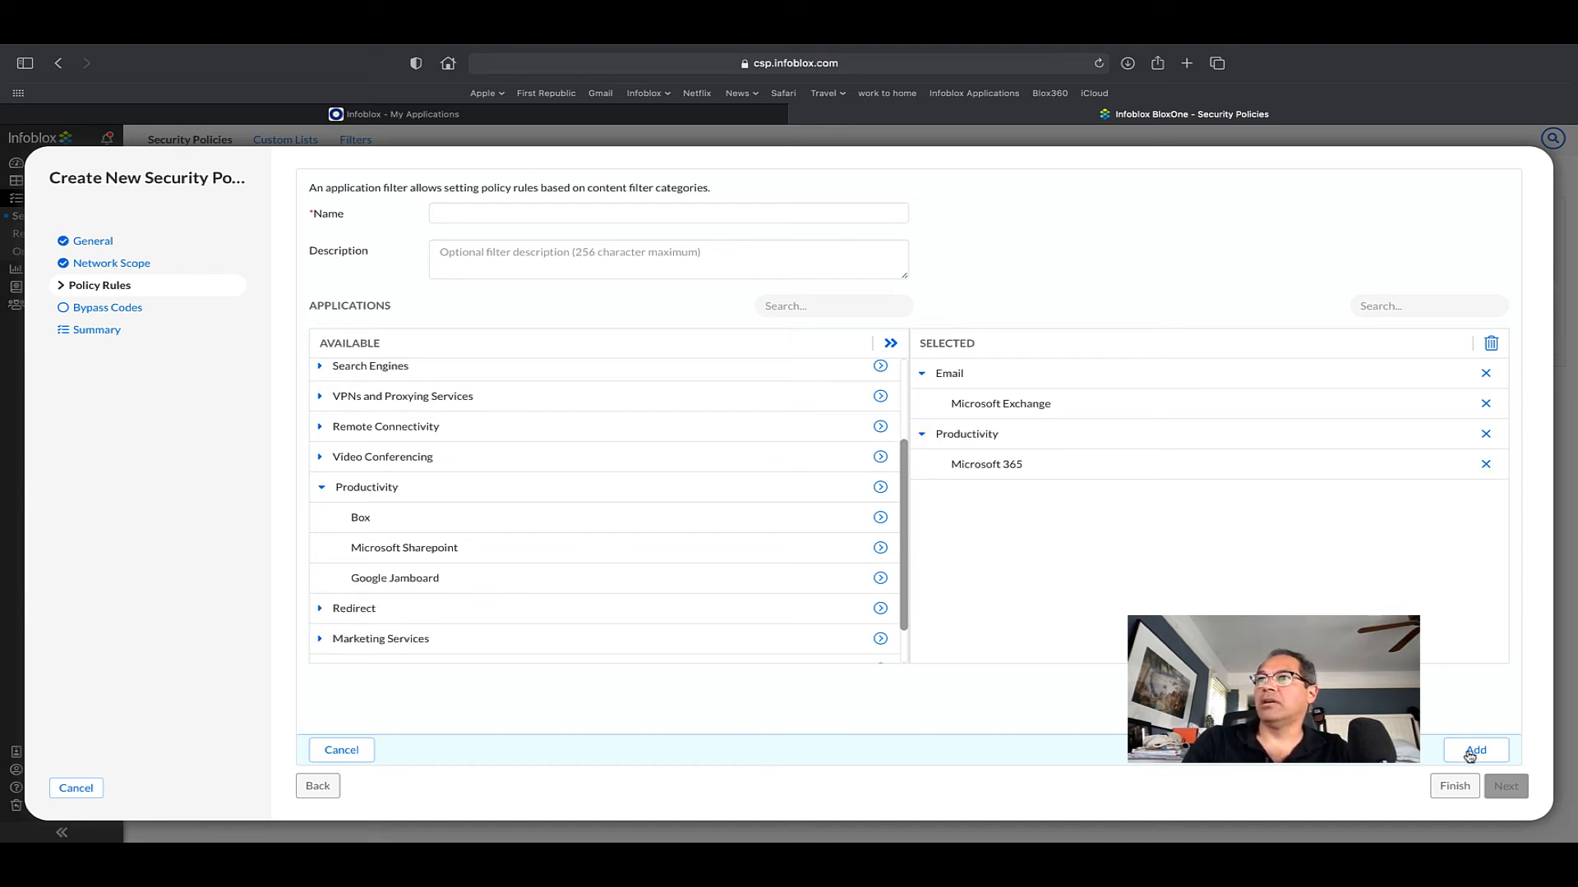
Name the application filter "Microsoft SaaS services" and add it to the rule.
click(539, 211)
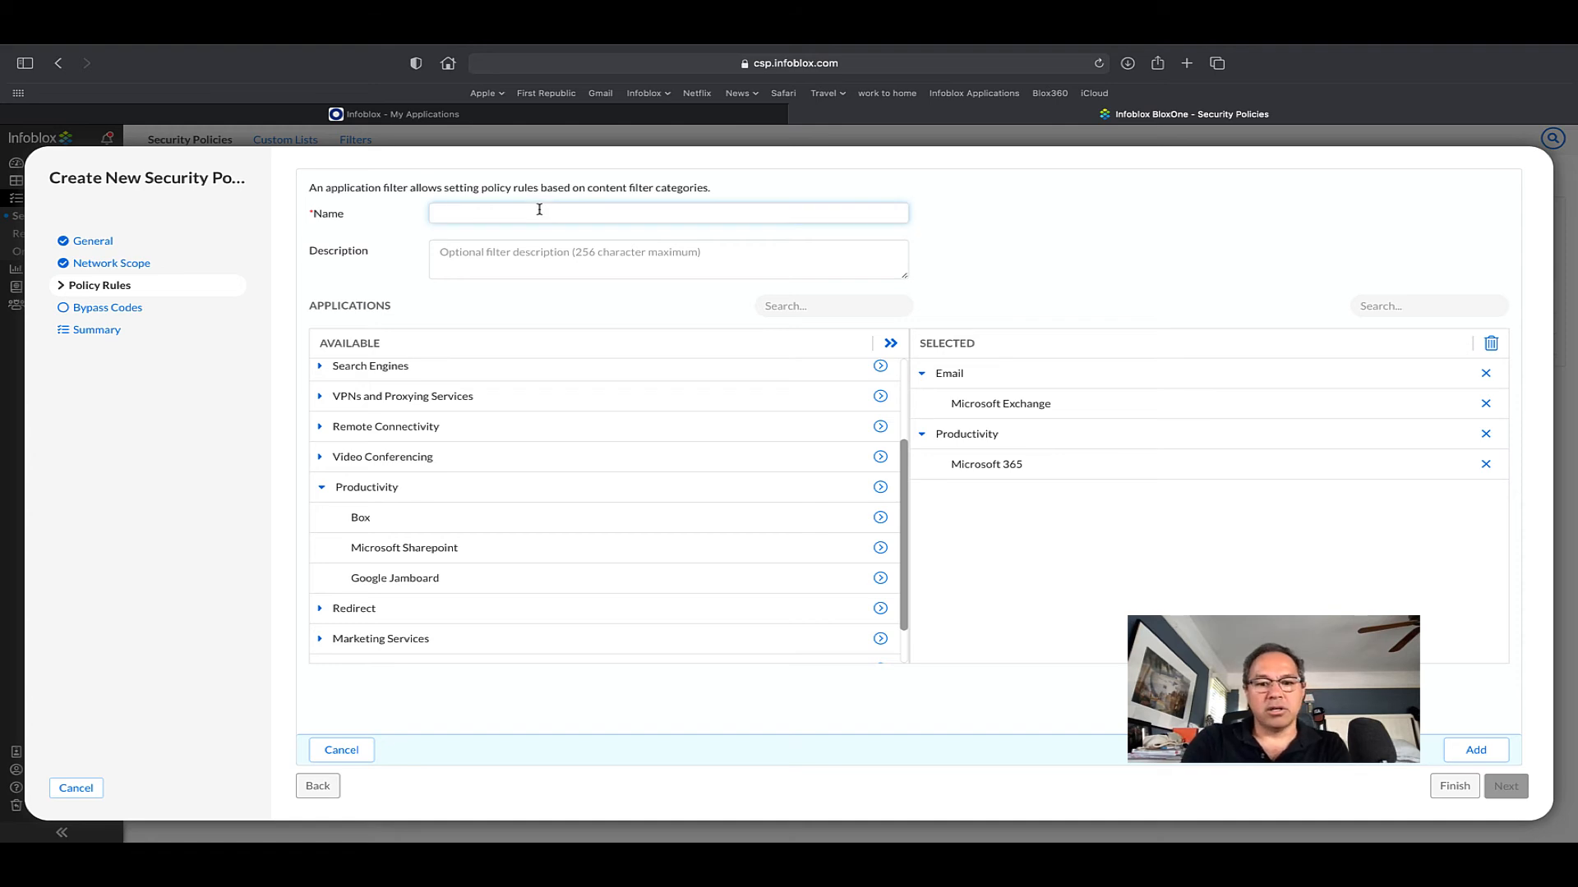
text(Micr)
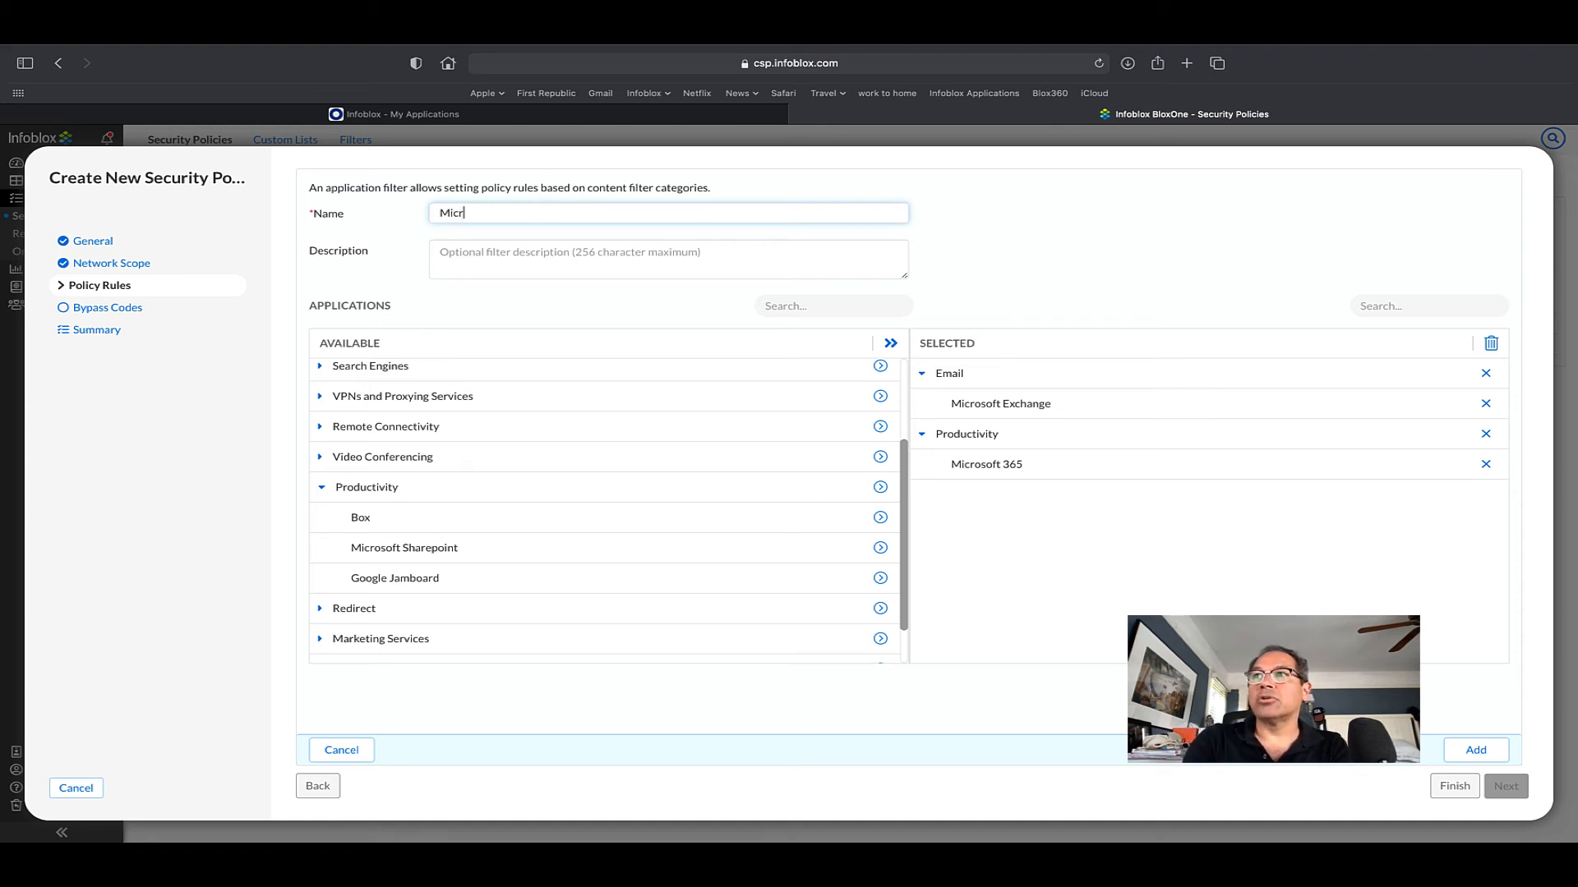
text(osoft Saa)
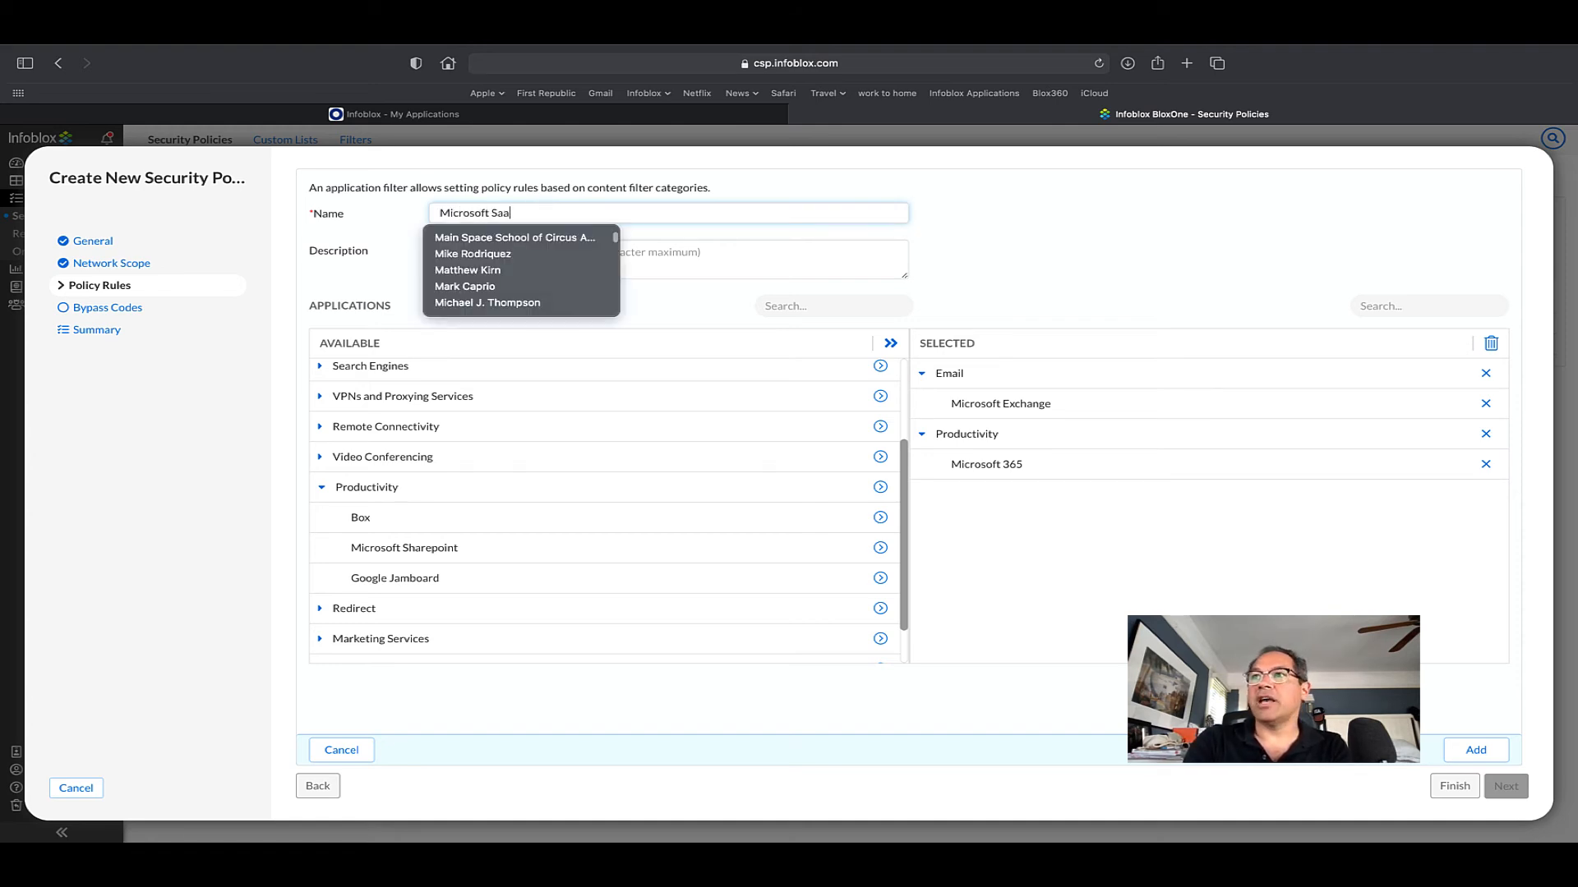
text(S services)
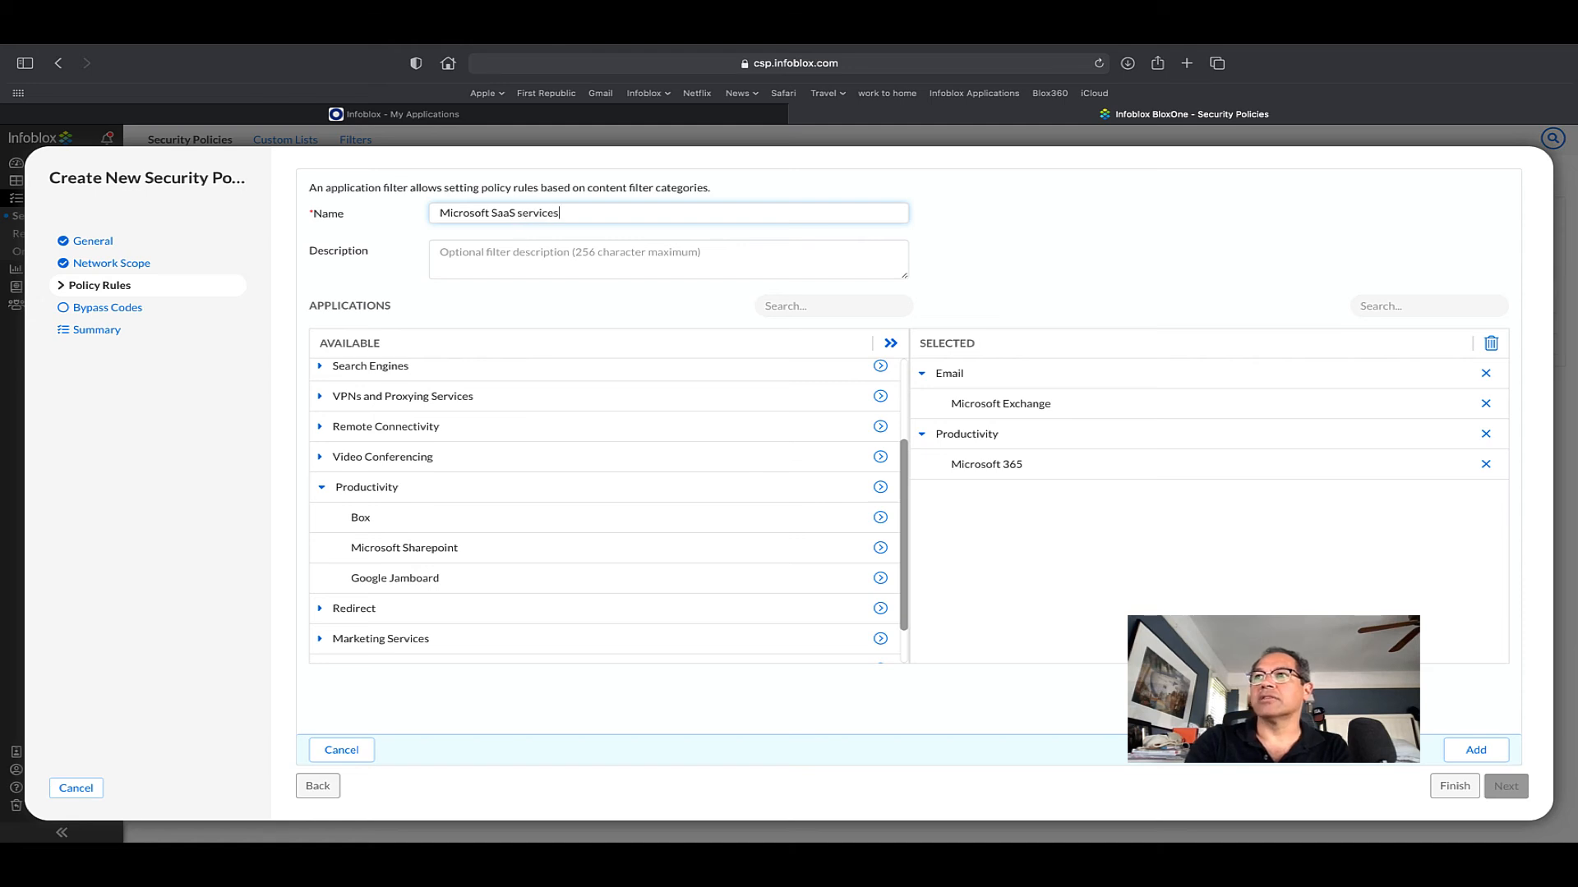
click(1475, 751)
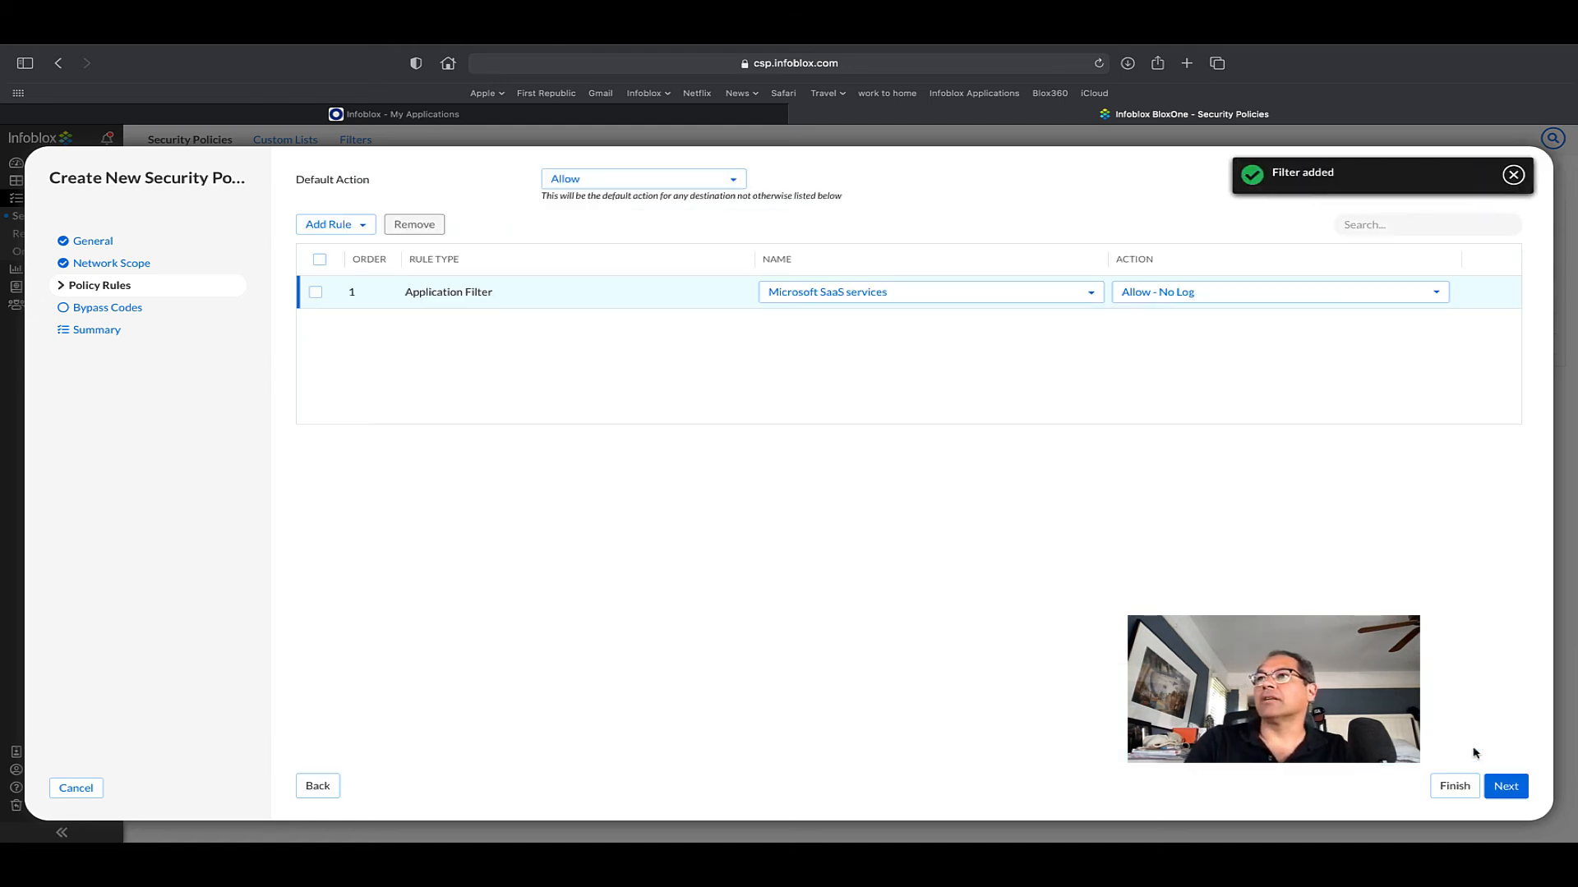
Set the Microsoft SaaS services rule's action to Allow - Local Resolution and proceed to the policy summary.
click(1160, 295)
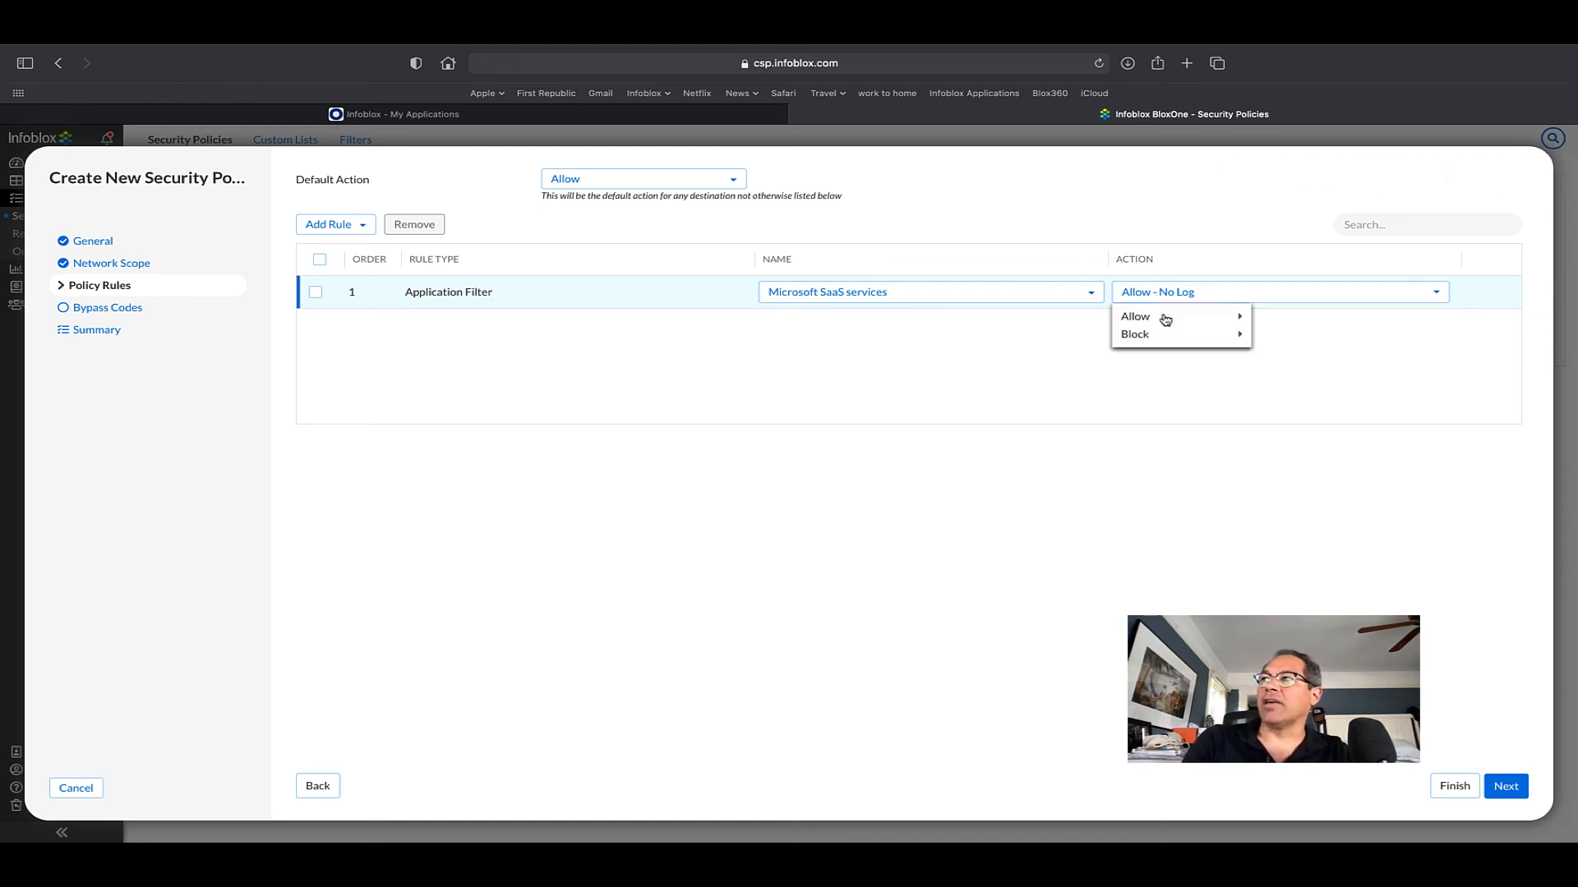
mouse_move(1163, 319)
click(1292, 356)
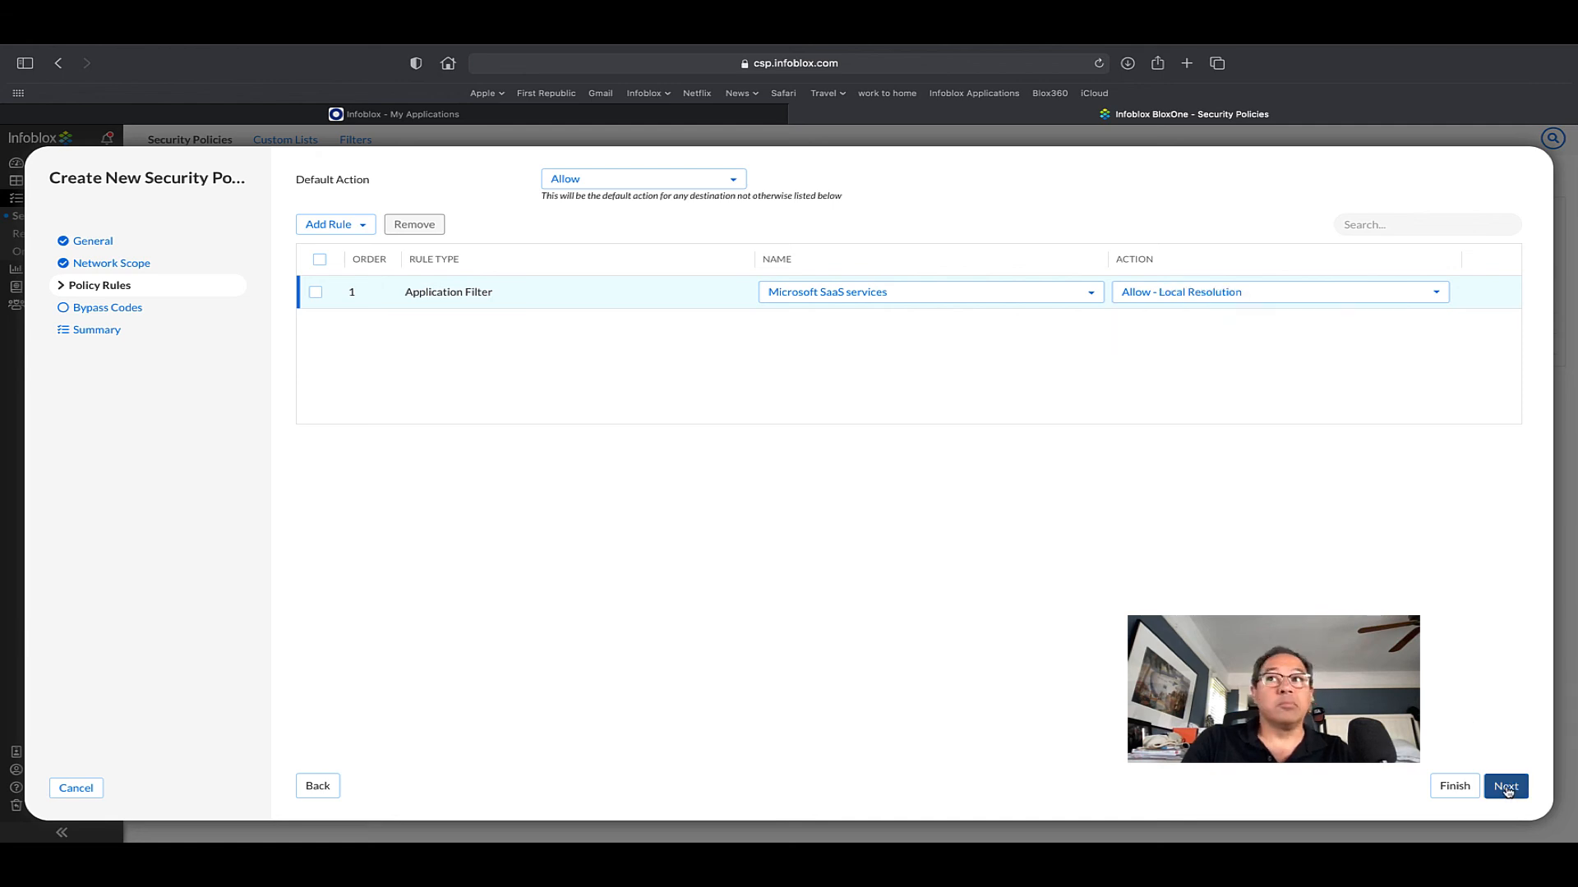
click(1459, 788)
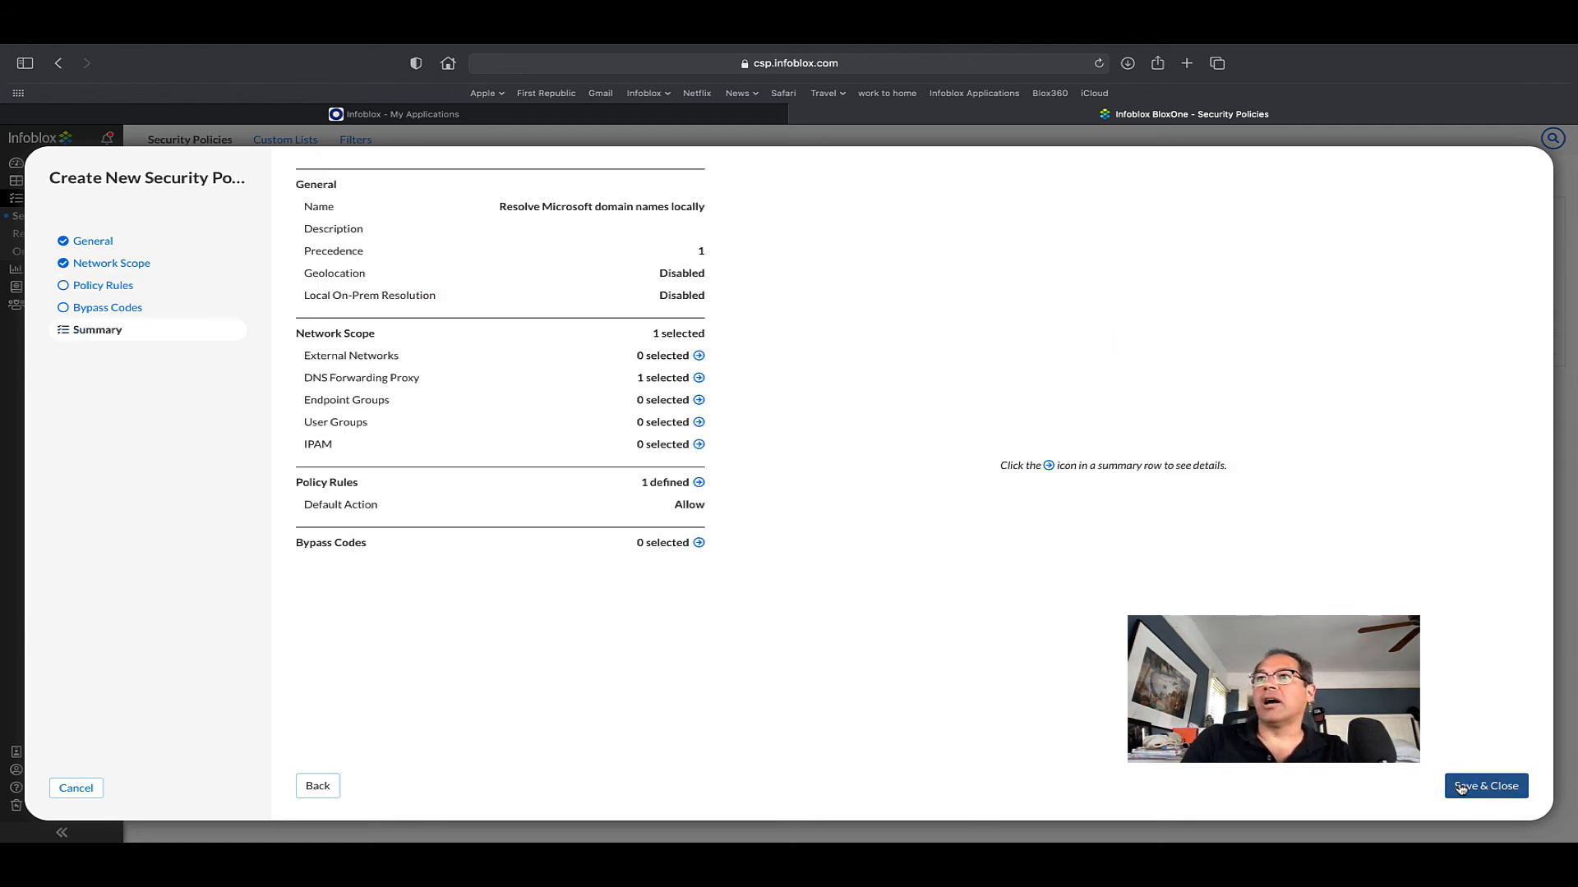